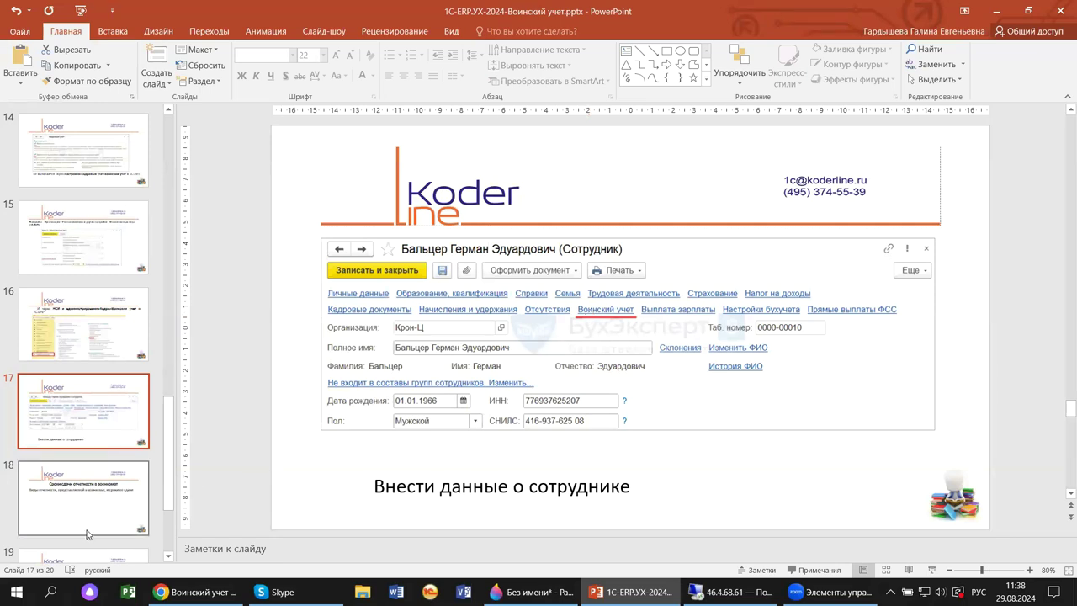
Switch to the 1C:ERP remote session and open the military registration data of the employee in the last listed hiring document.
scroll(83, 515, down, 1)
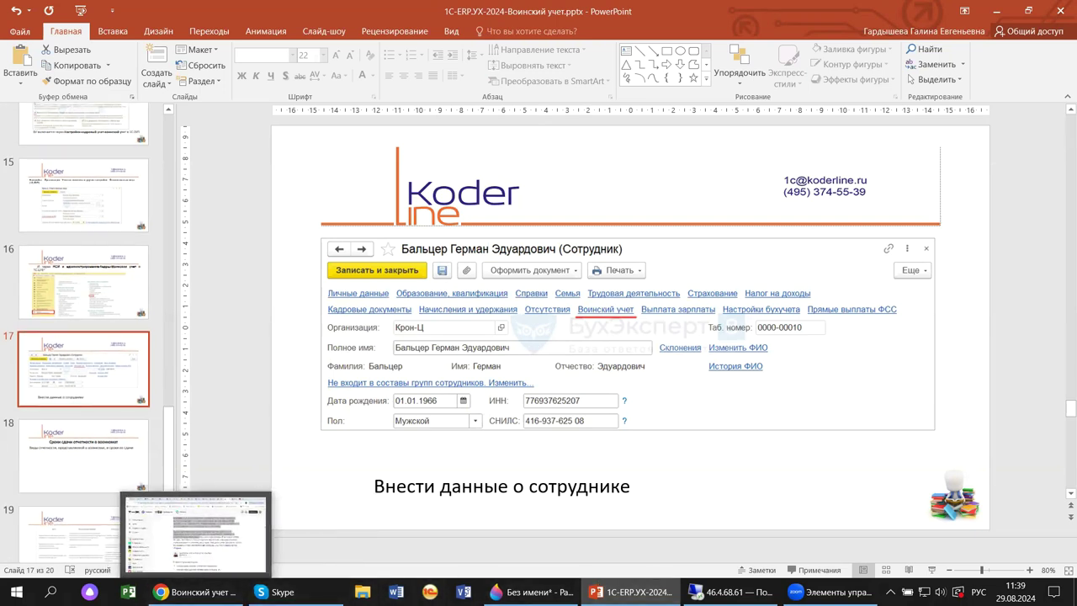
click(719, 591)
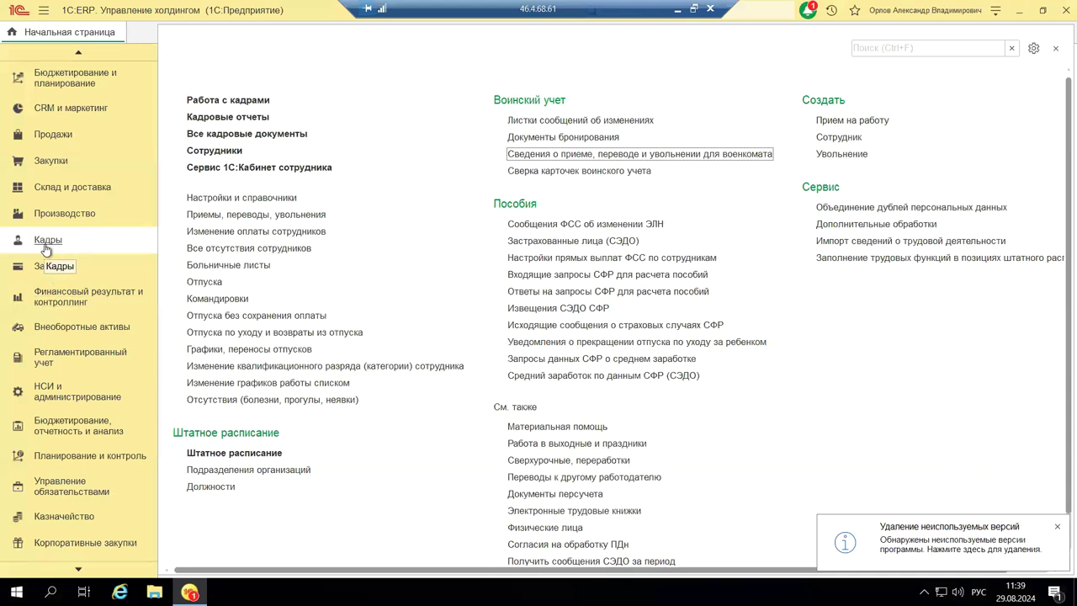
click(283, 216)
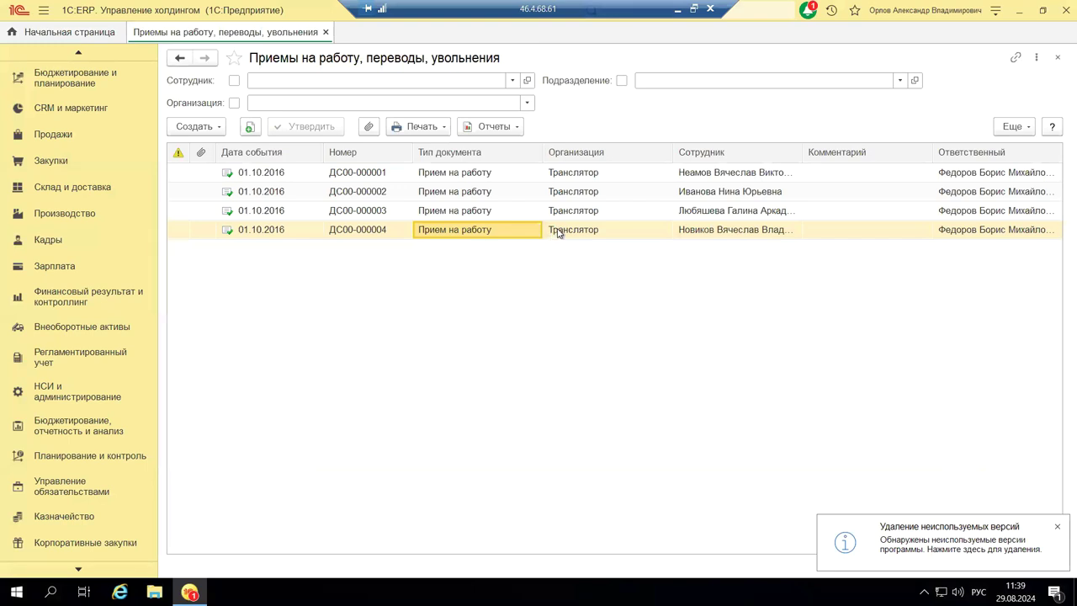
click(697, 233)
double_click(696, 233)
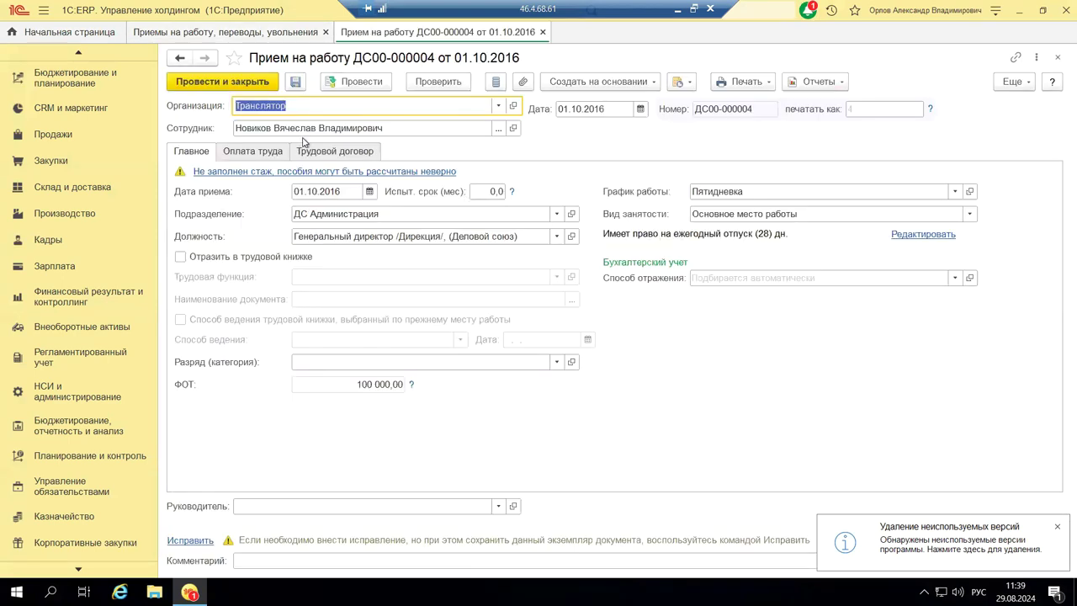
click(513, 128)
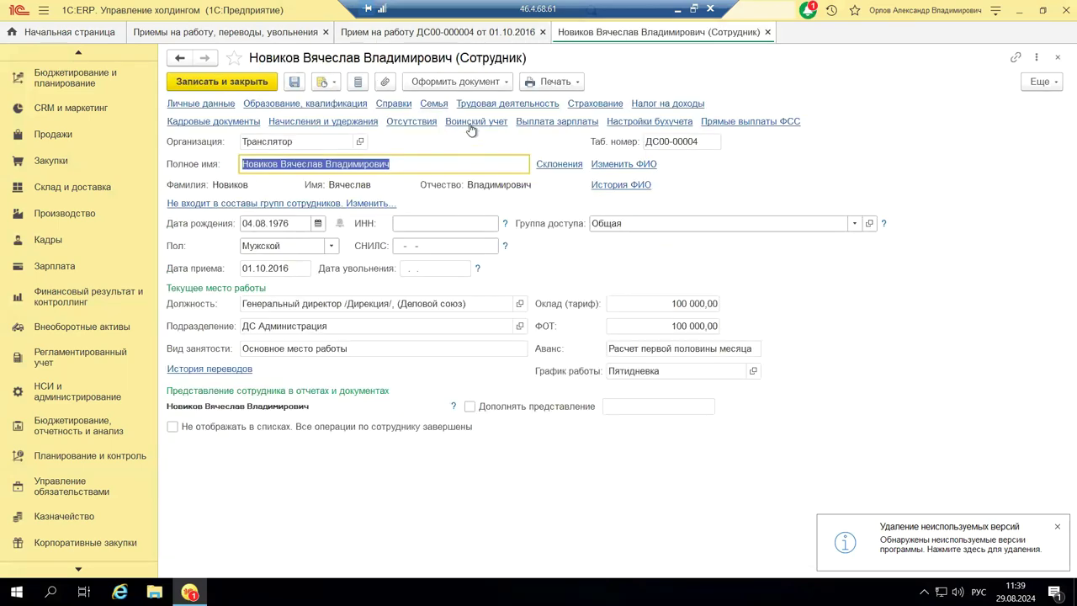
click(473, 122)
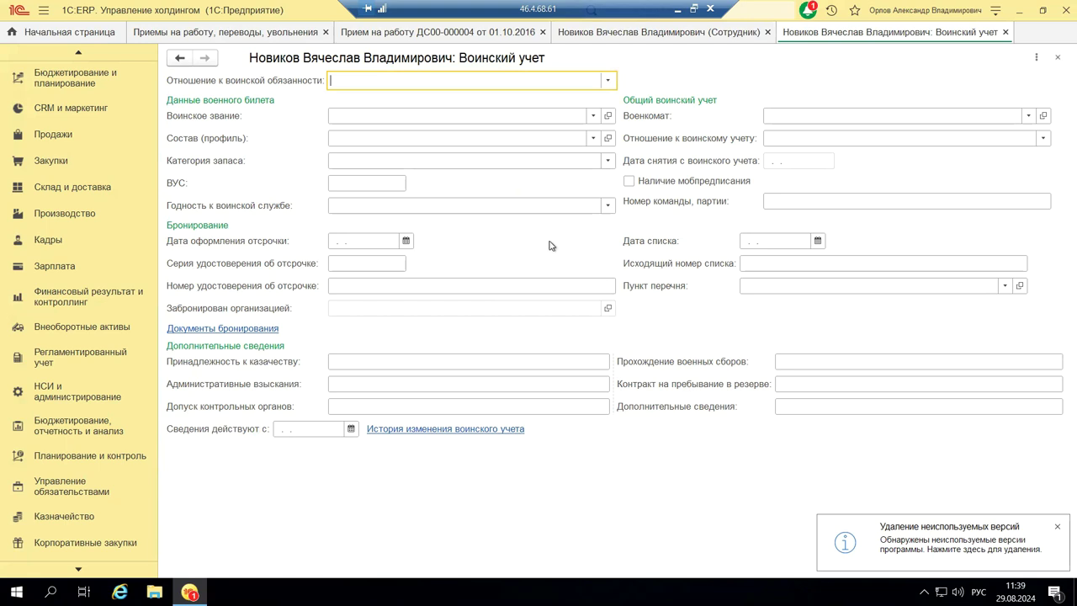
Set the employee's military obligation to «Военнообязанный (в запасе)» and the military rank to «Старший матрос».
click(607, 81)
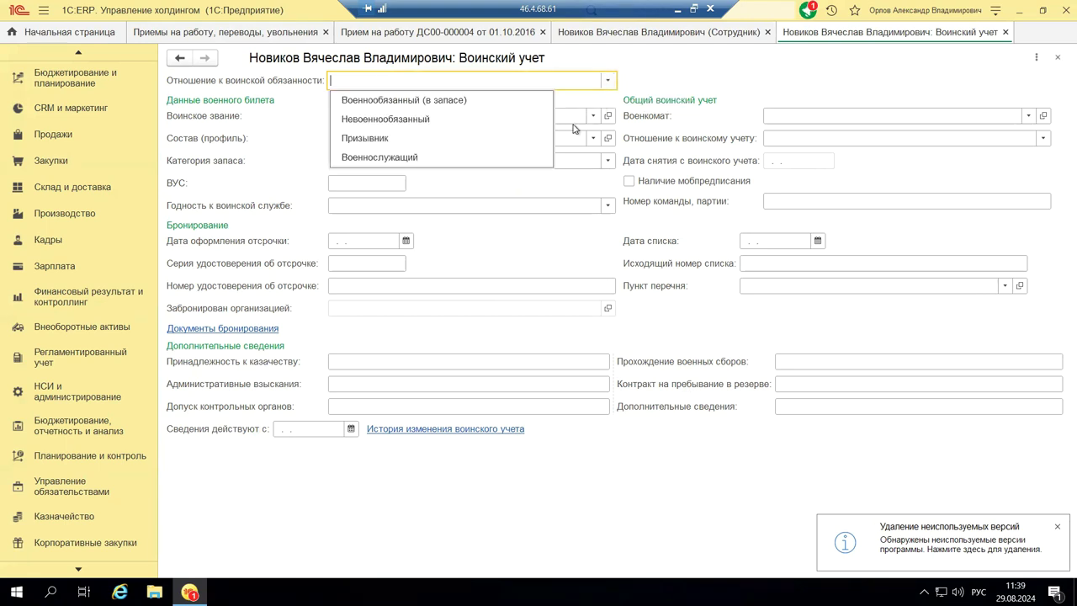
click(385, 101)
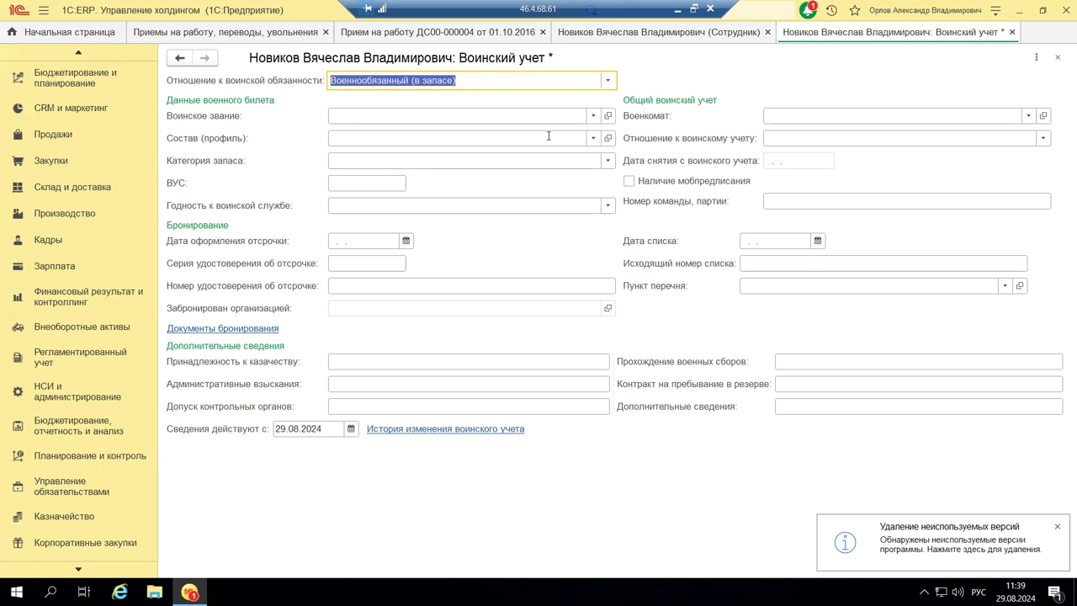
click(593, 115)
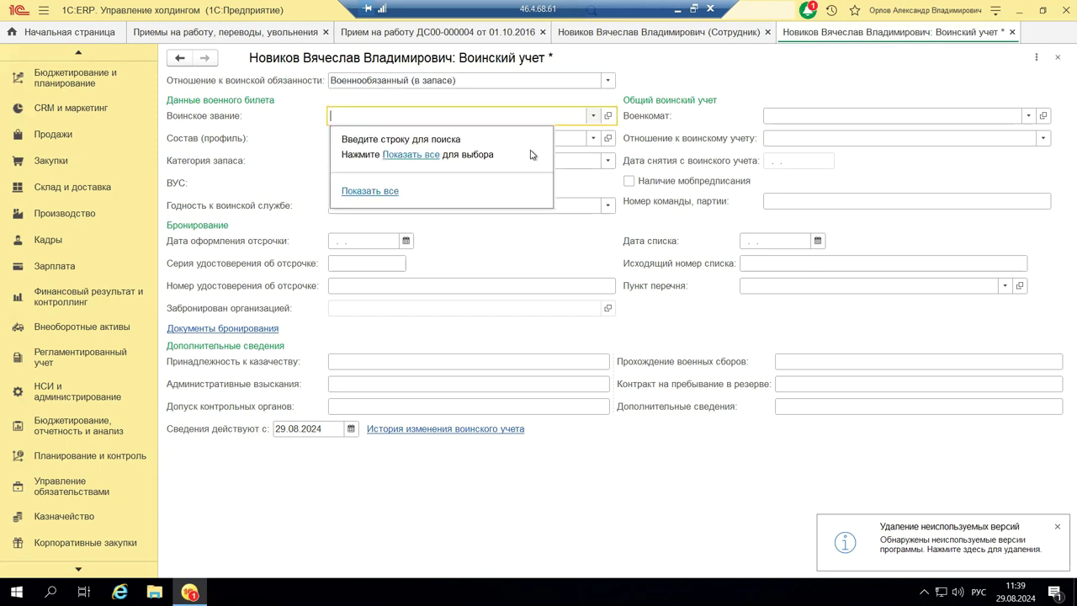
click(404, 157)
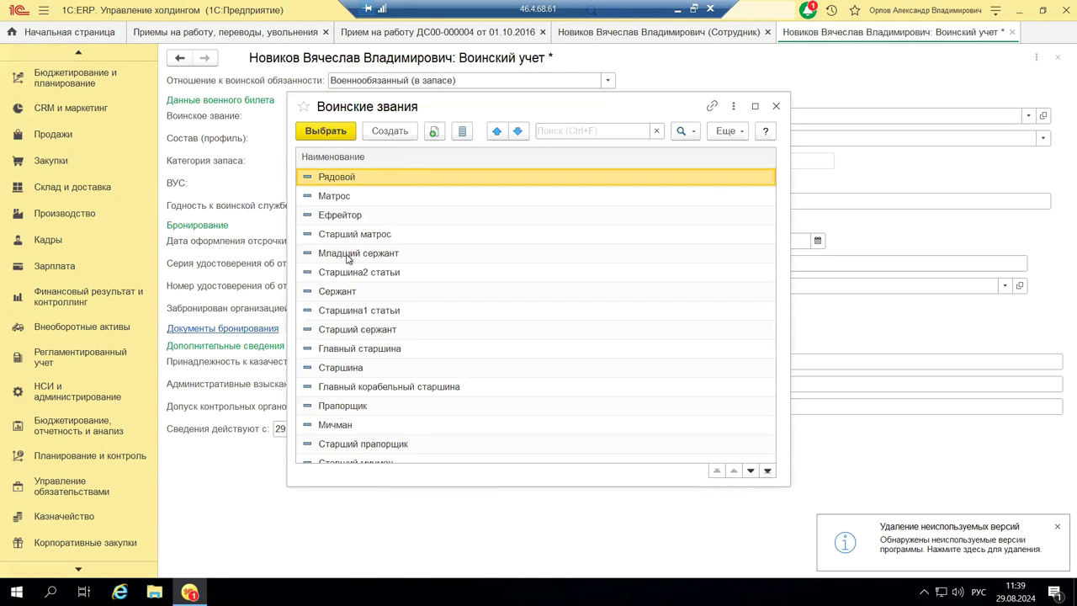
double_click(348, 235)
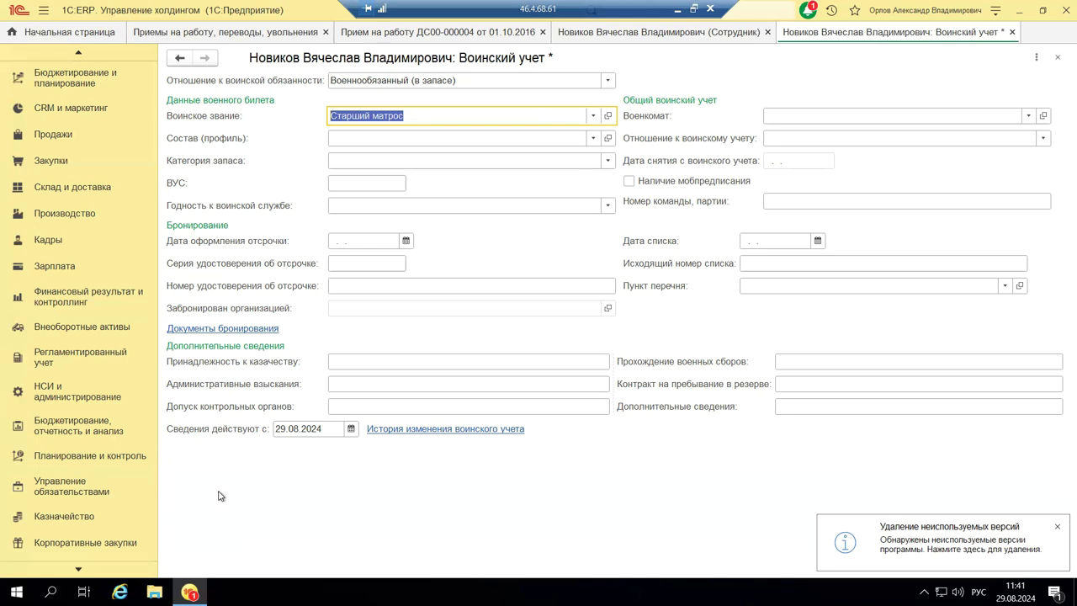
Discard the military registration changes and close the employee card, the hiring document and the personnel documents list.
click(1056, 59)
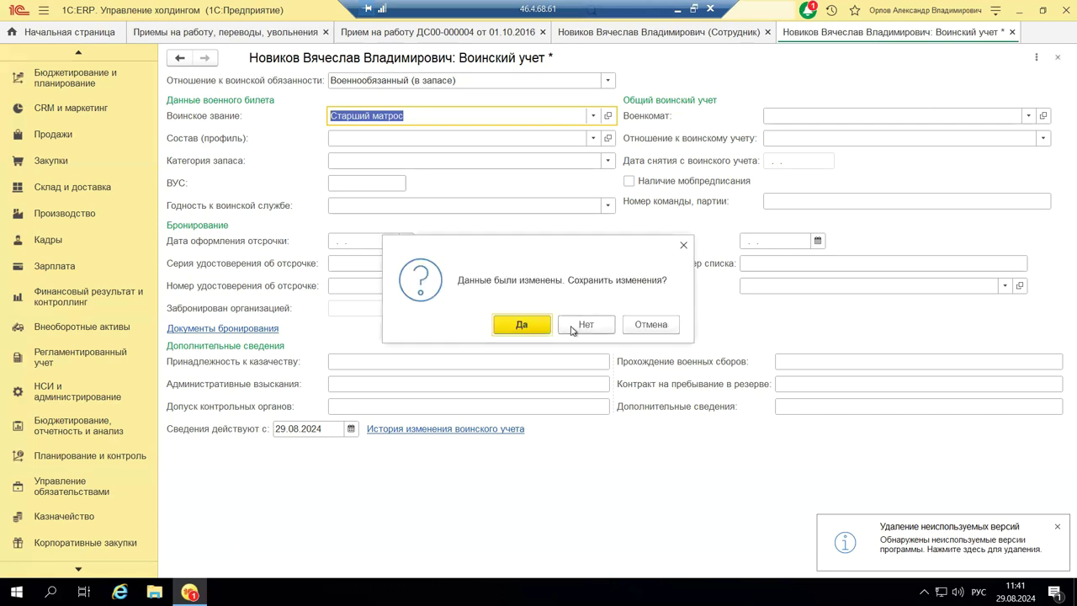
click(569, 330)
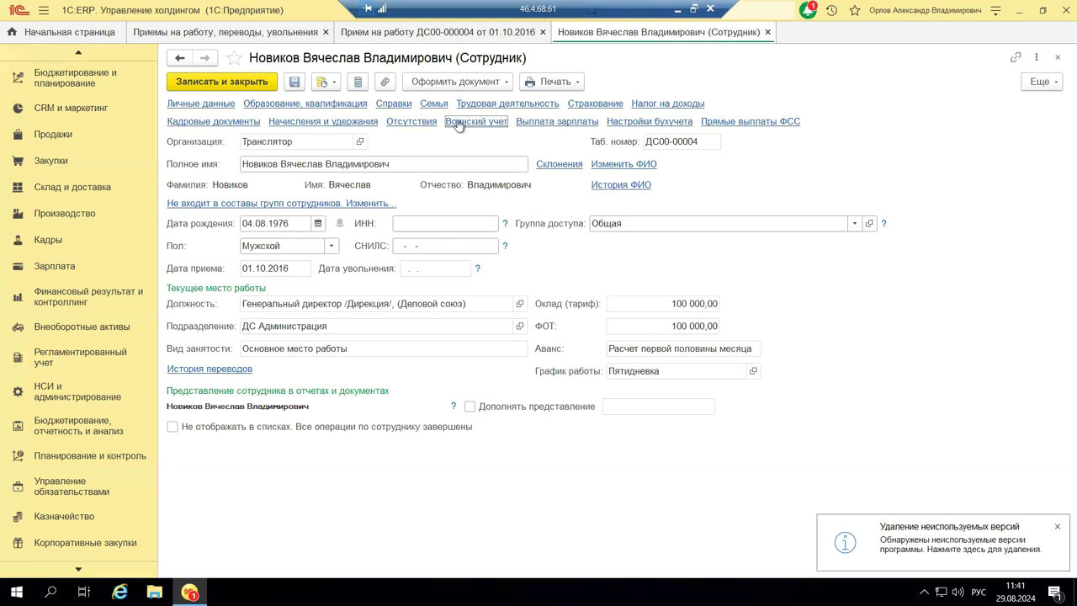
click(1056, 57)
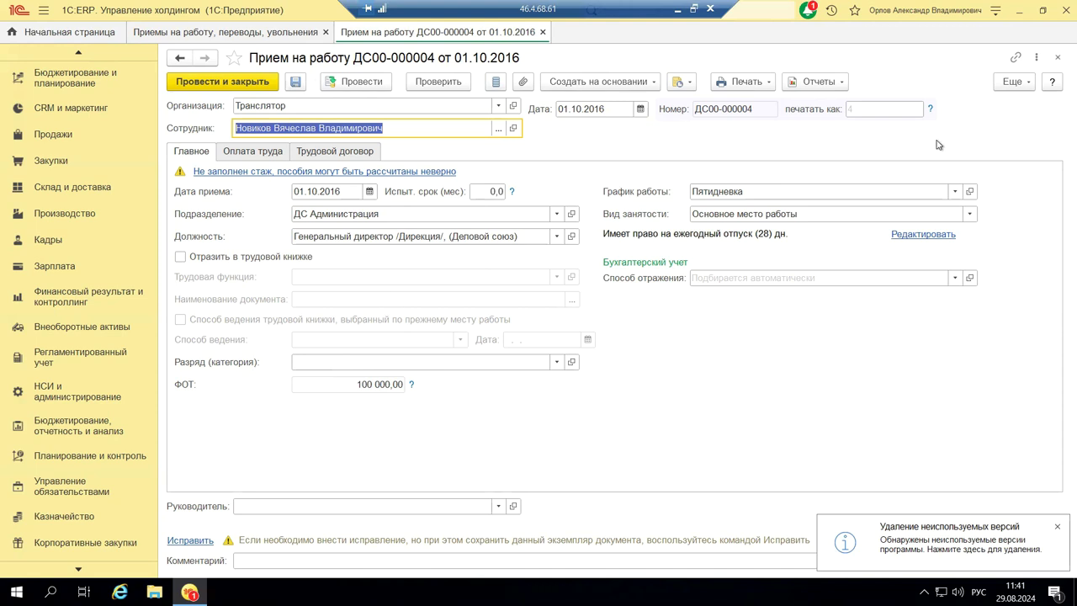
click(1057, 57)
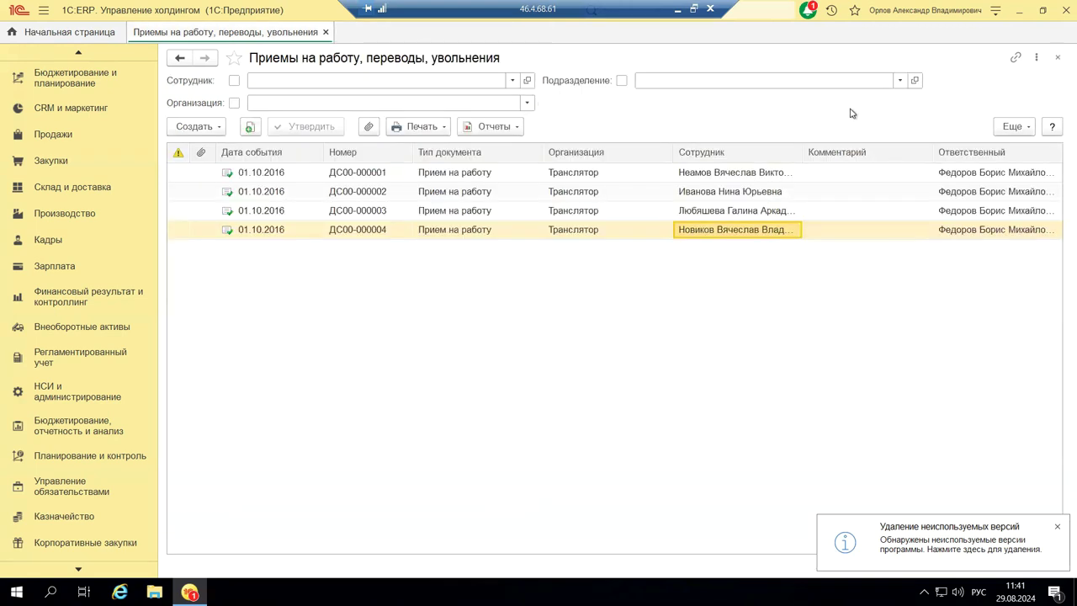
click(1057, 57)
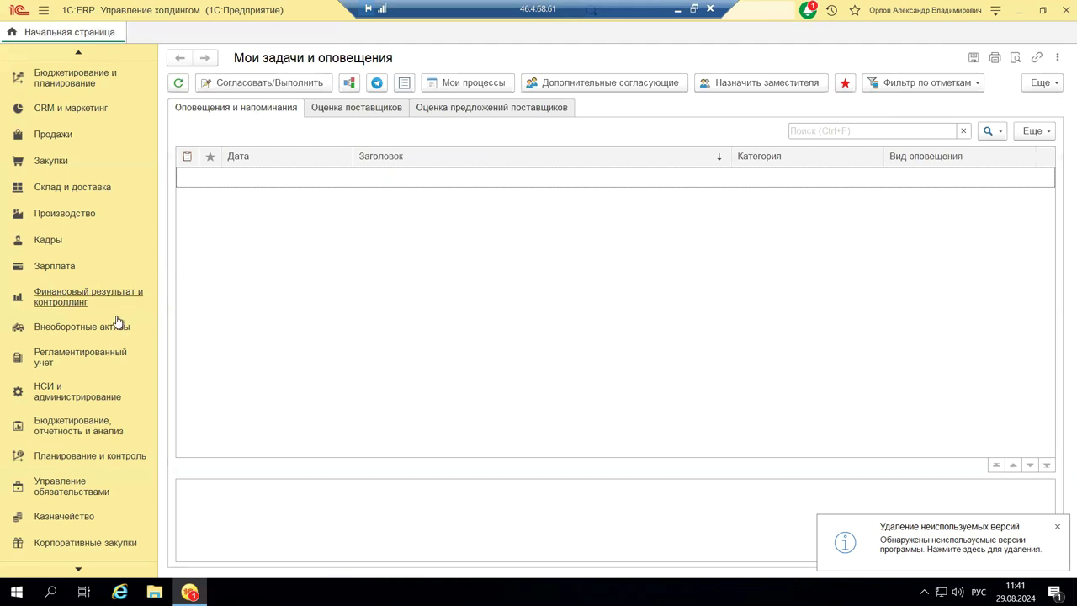
Open the «Сверка карточек воинского учета» list from the personnel section and filter it by the organization «Андромеда Плюс».
click(49, 241)
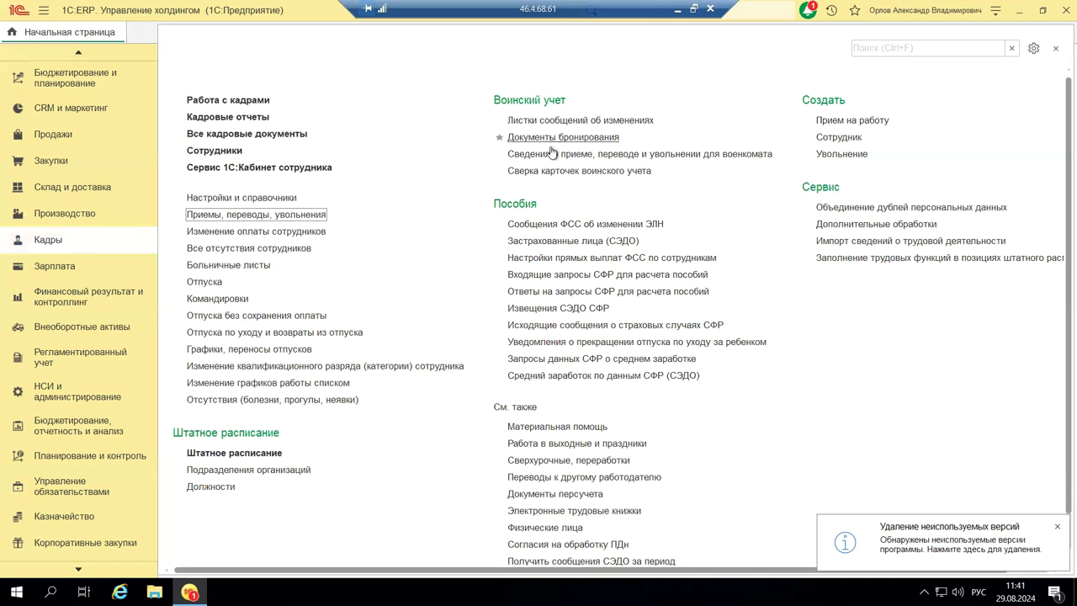
click(553, 171)
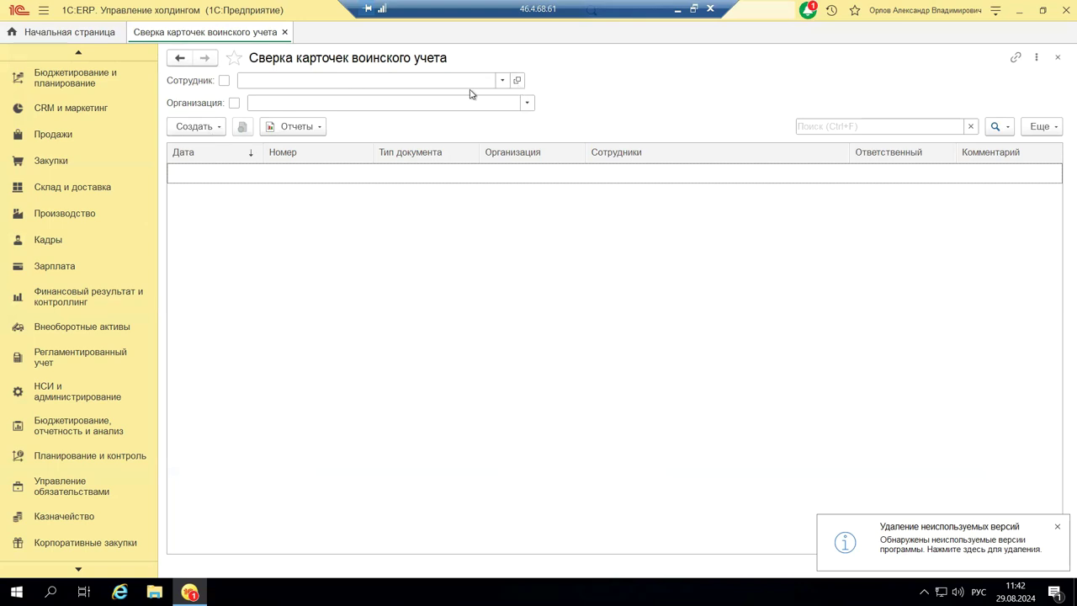
click(528, 102)
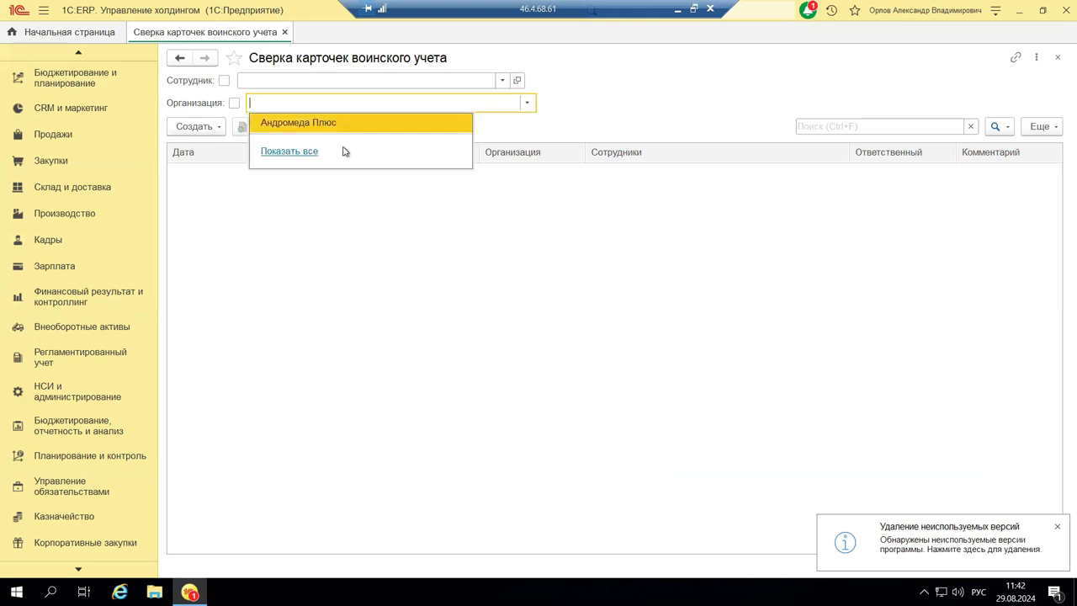
click(329, 126)
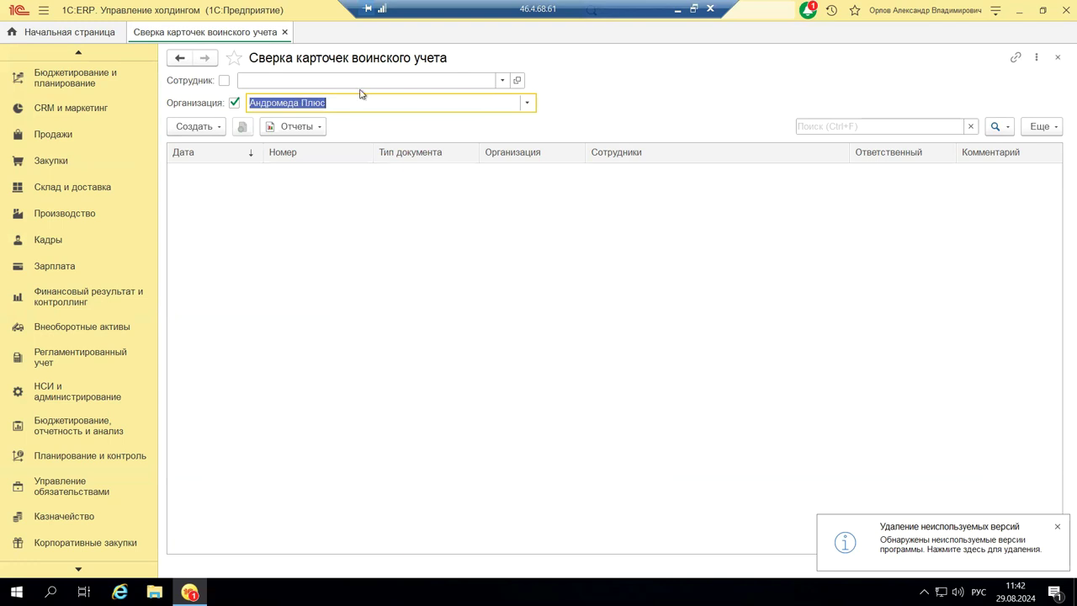
Create a «Сверка с документами воинского учета» document for the filtered organization.
click(218, 127)
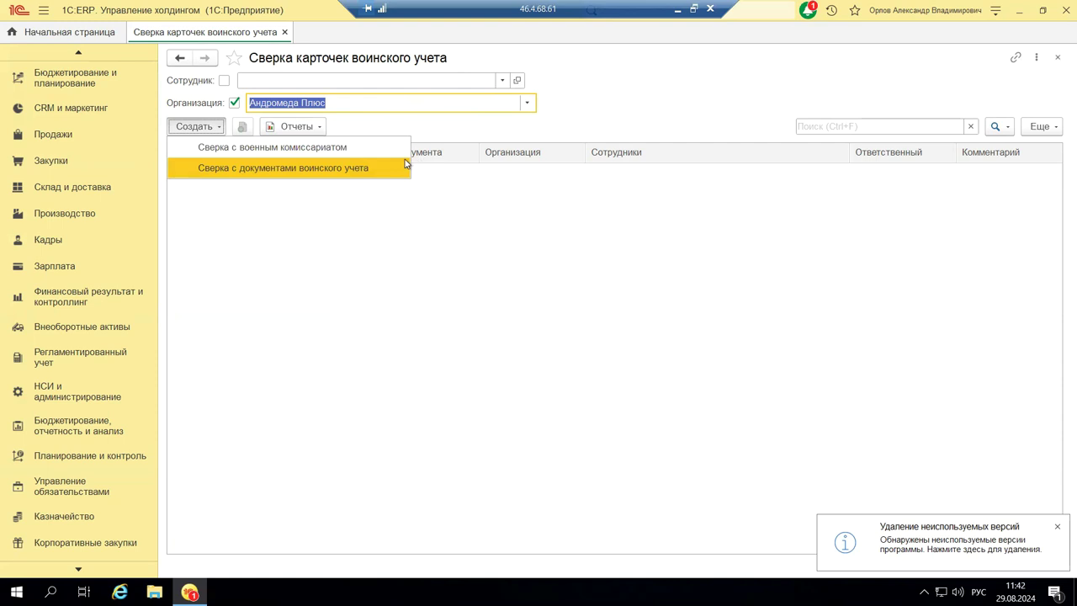
click(334, 168)
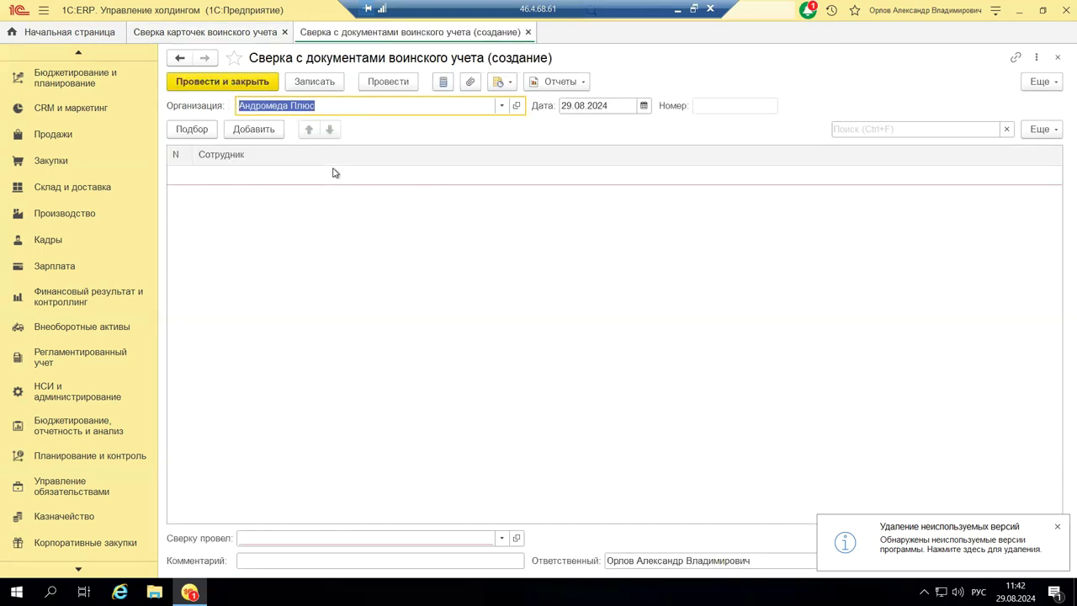
Try to pick an employee for a new row with the currently-working and hide-completed filters turned off.
double_click(262, 169)
click(251, 218)
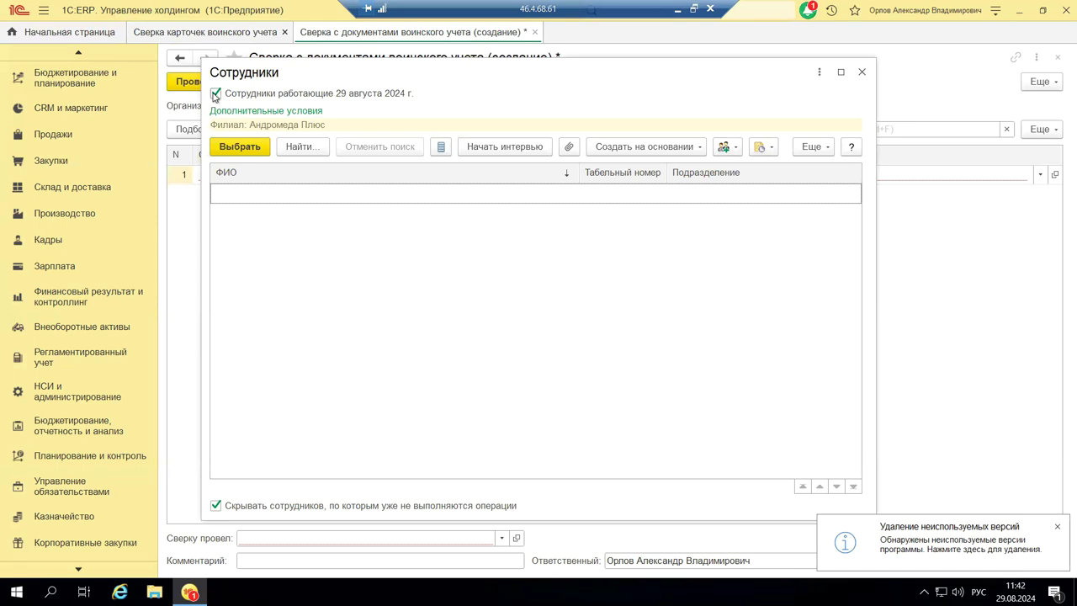
click(215, 94)
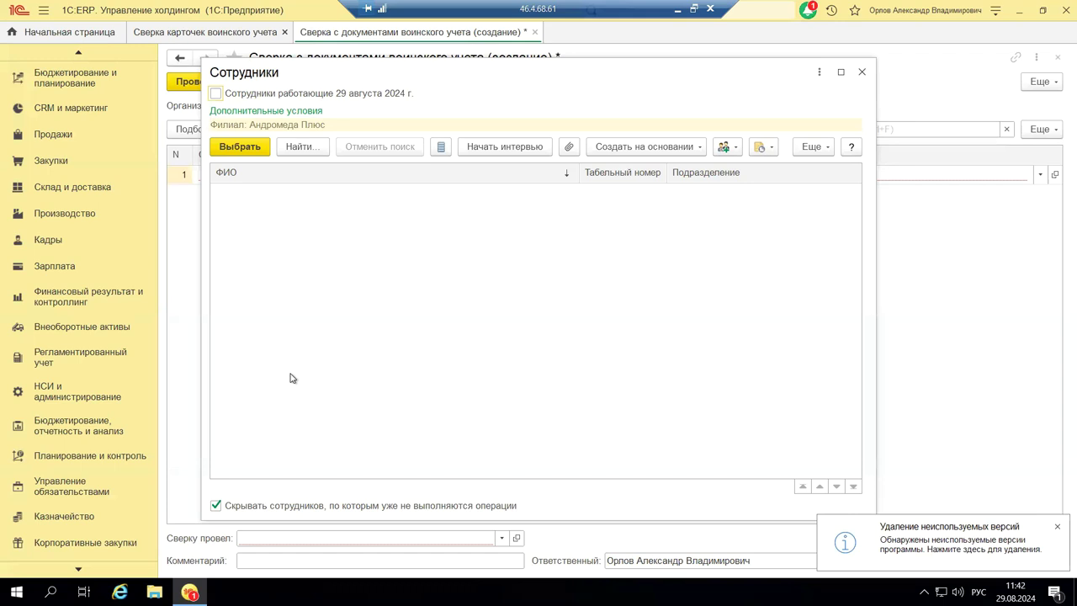
click(216, 505)
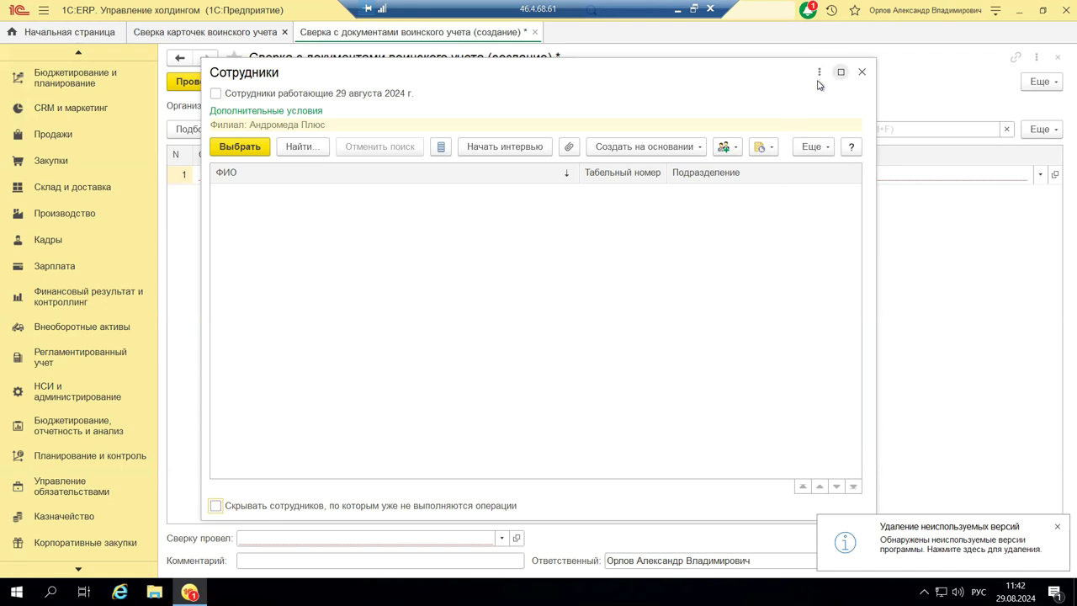
click(869, 81)
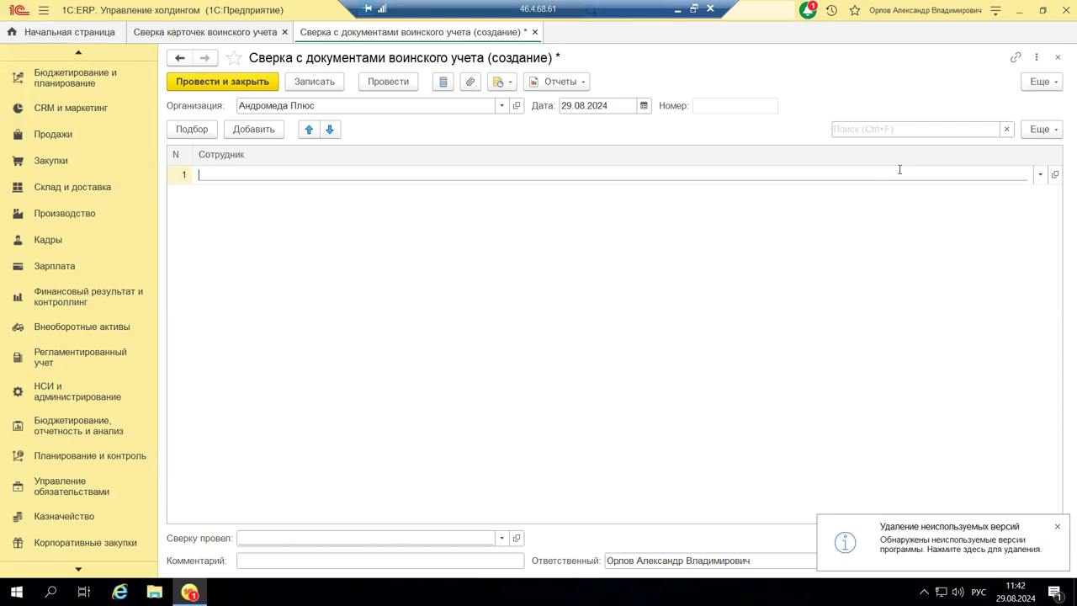
key(Escape)
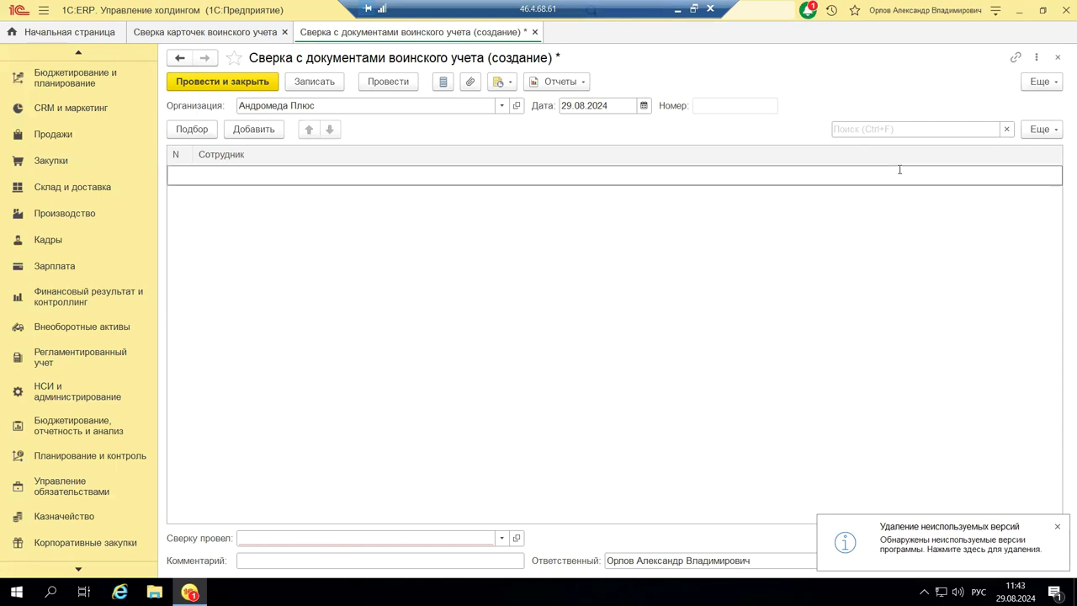
Close the new reconciliation document for «Андромеда Плюс», saving its changes.
click(1059, 58)
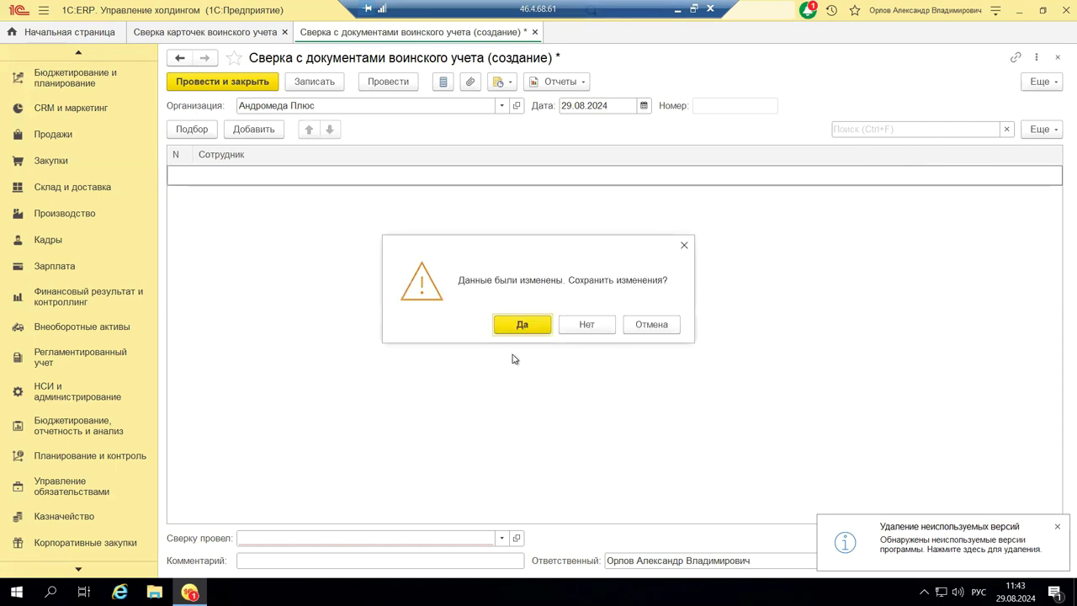
click(527, 327)
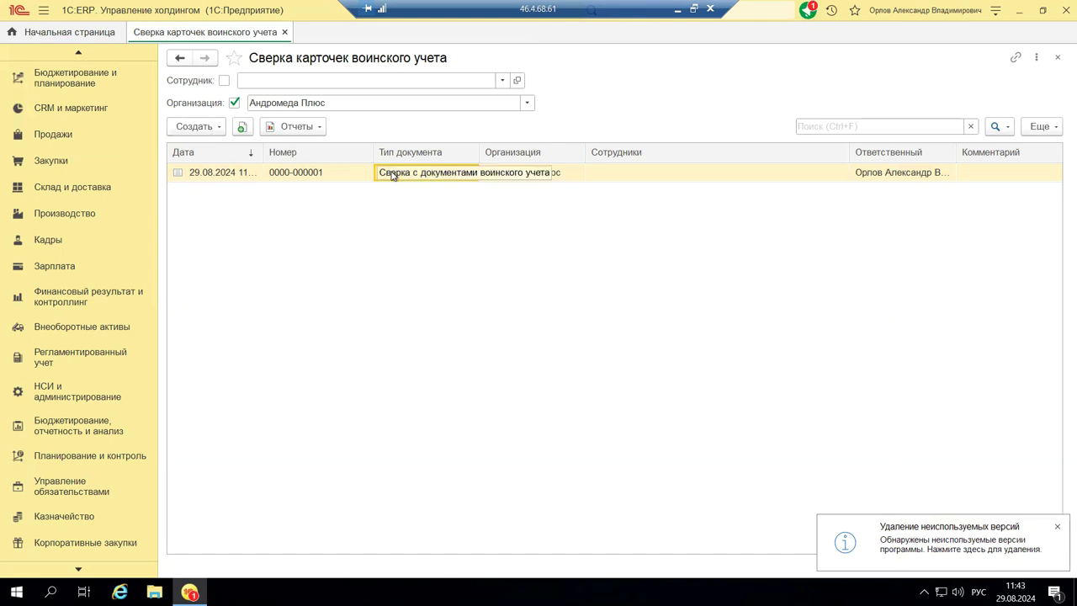
click(524, 105)
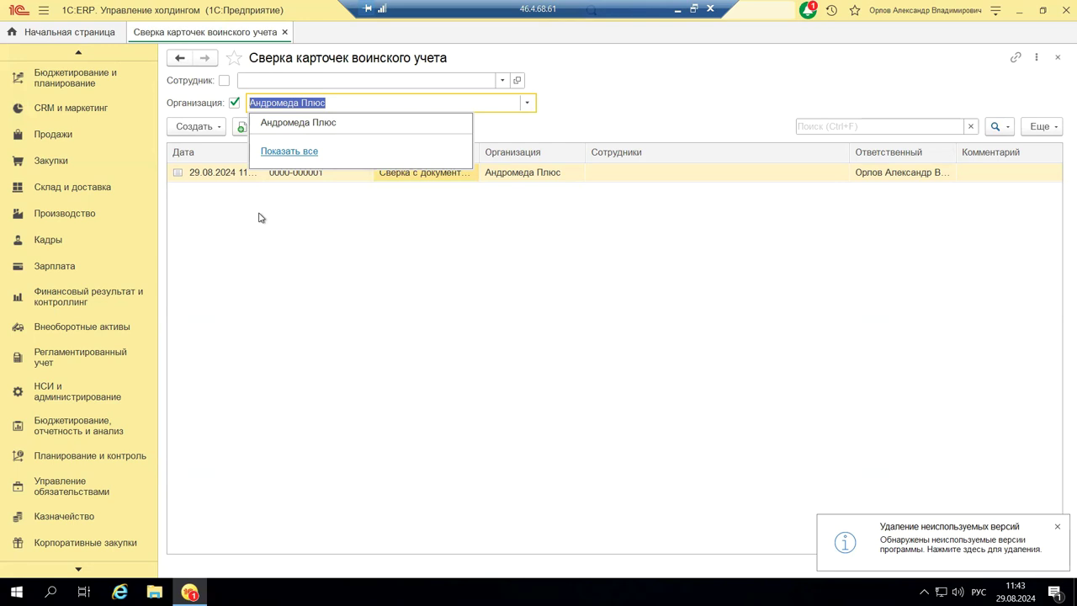
key(Escape)
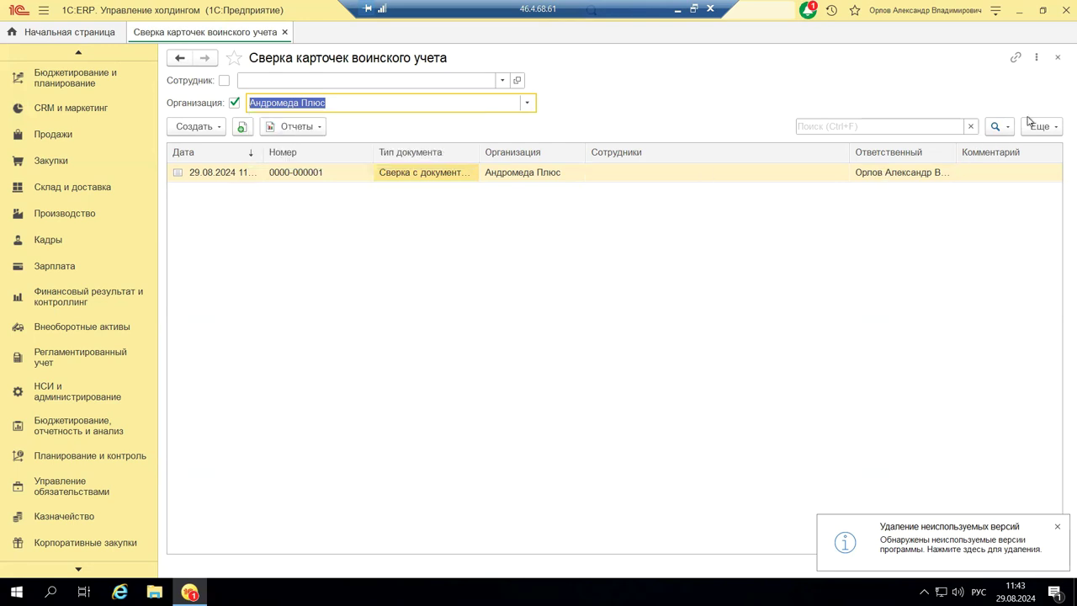
Reopen the «Сверка карточек воинского учета» list and view the reports offered for the saved reconciliation document.
click(1058, 57)
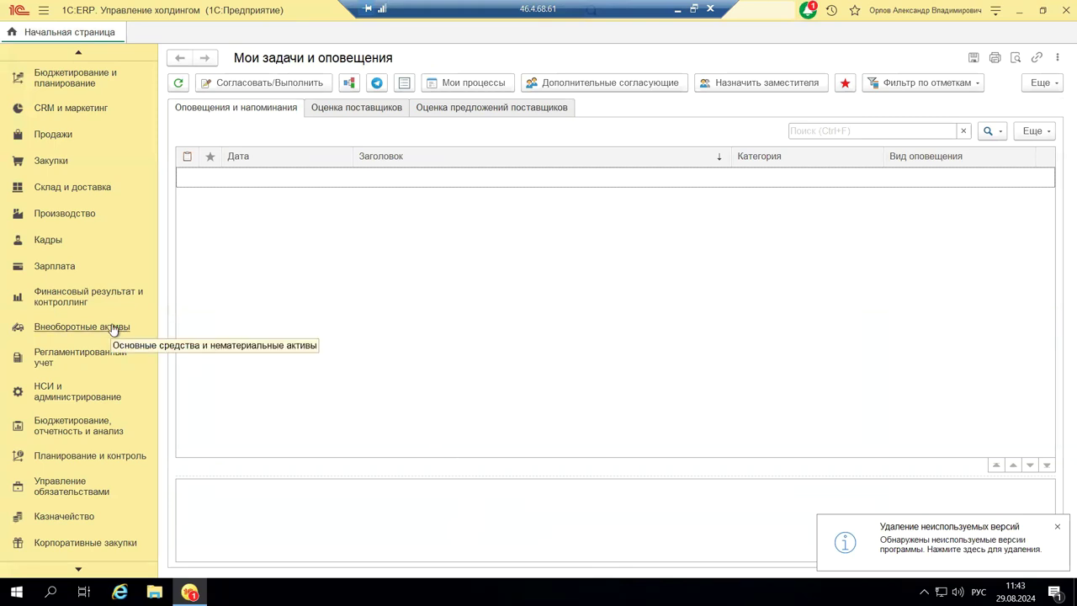
click(49, 242)
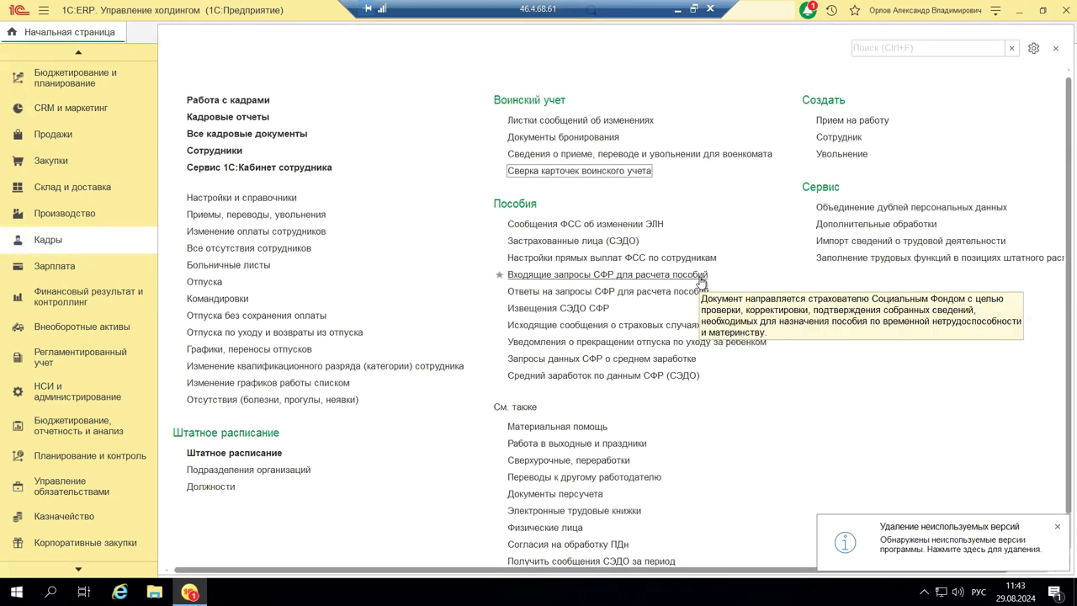
click(562, 172)
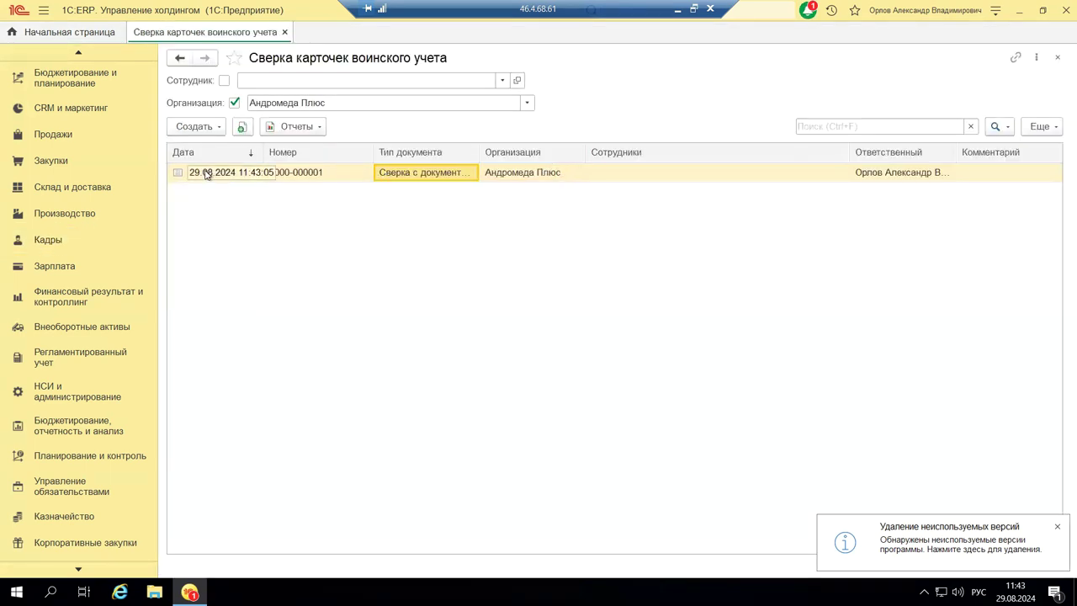
click(321, 128)
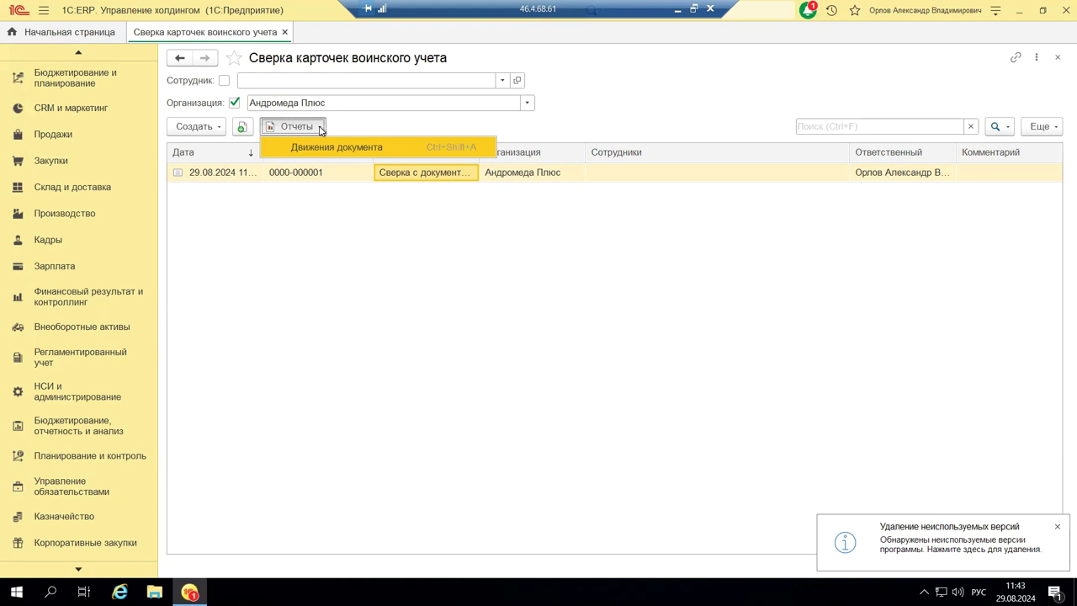
Switch to the PowerPoint presentation and review the slides on military commissariat report types and their submission deadlines.
click(676, 12)
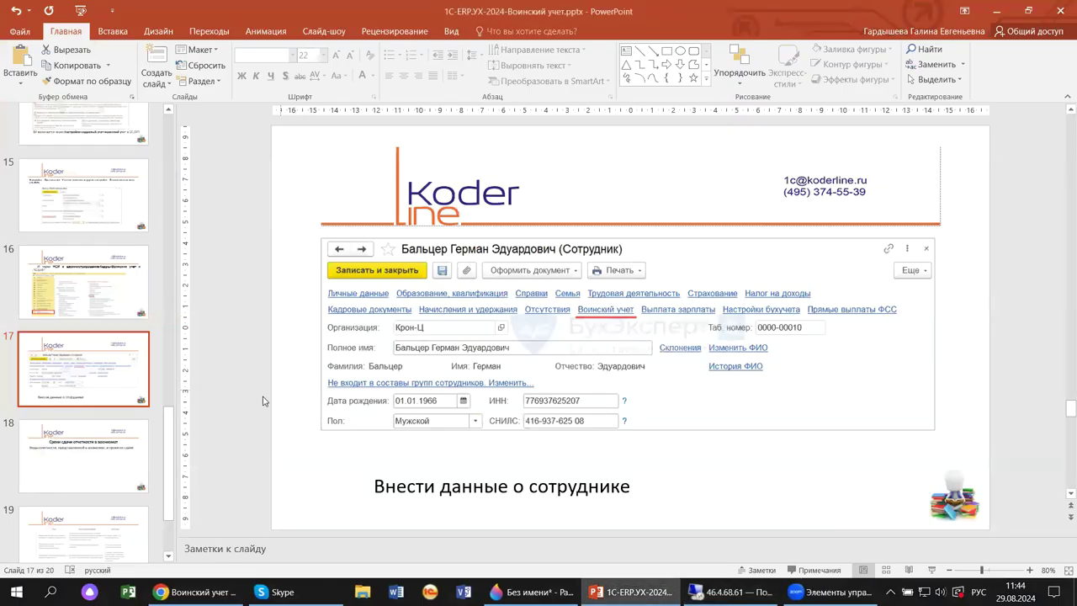
scroll(87, 443, down, 1)
scroll(84, 443, down, 2)
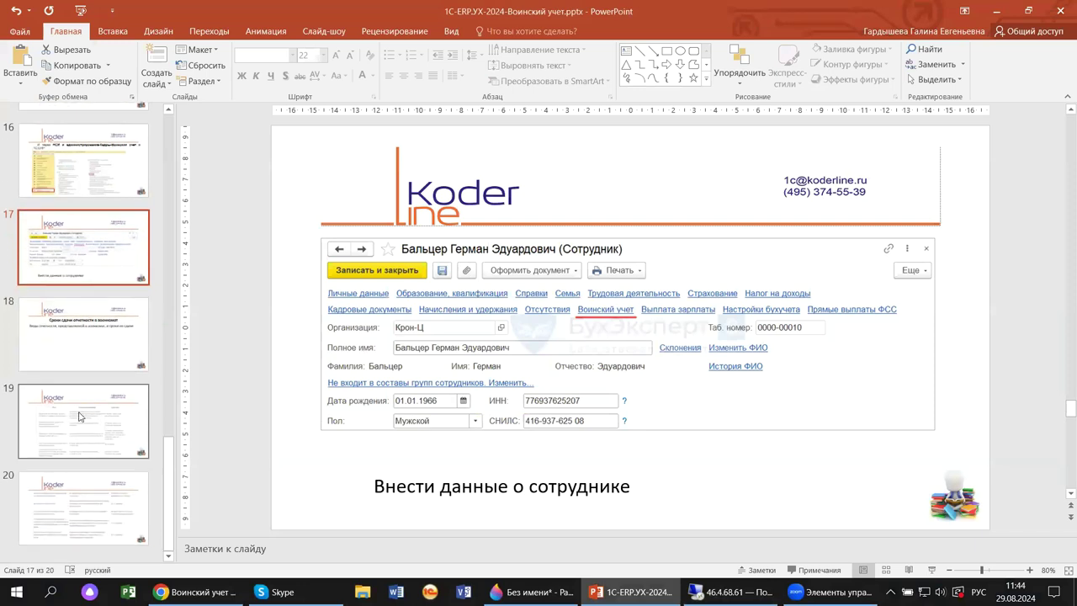
click(73, 329)
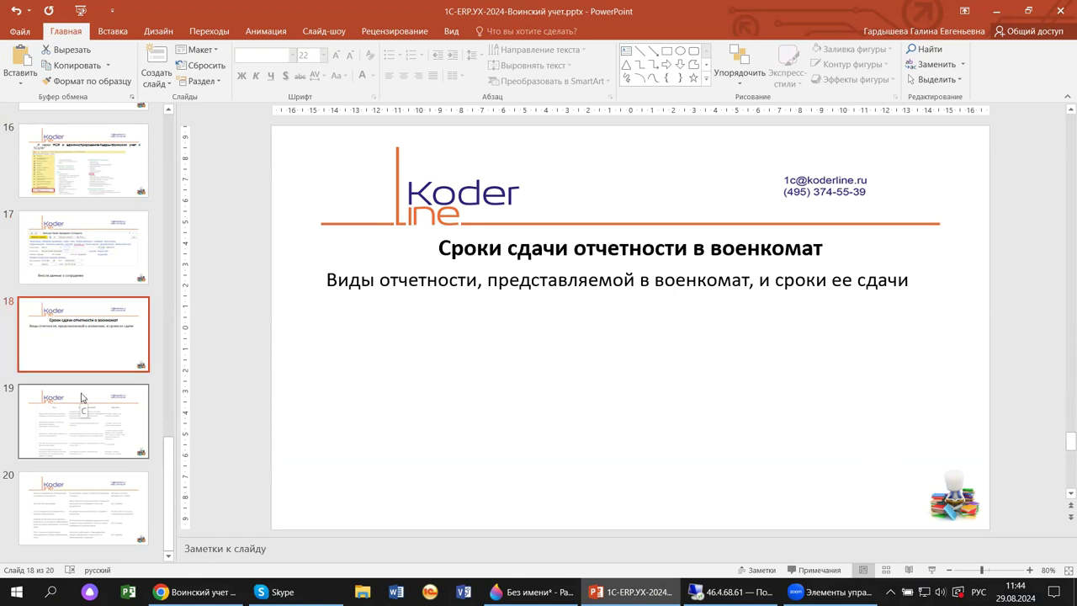
click(88, 427)
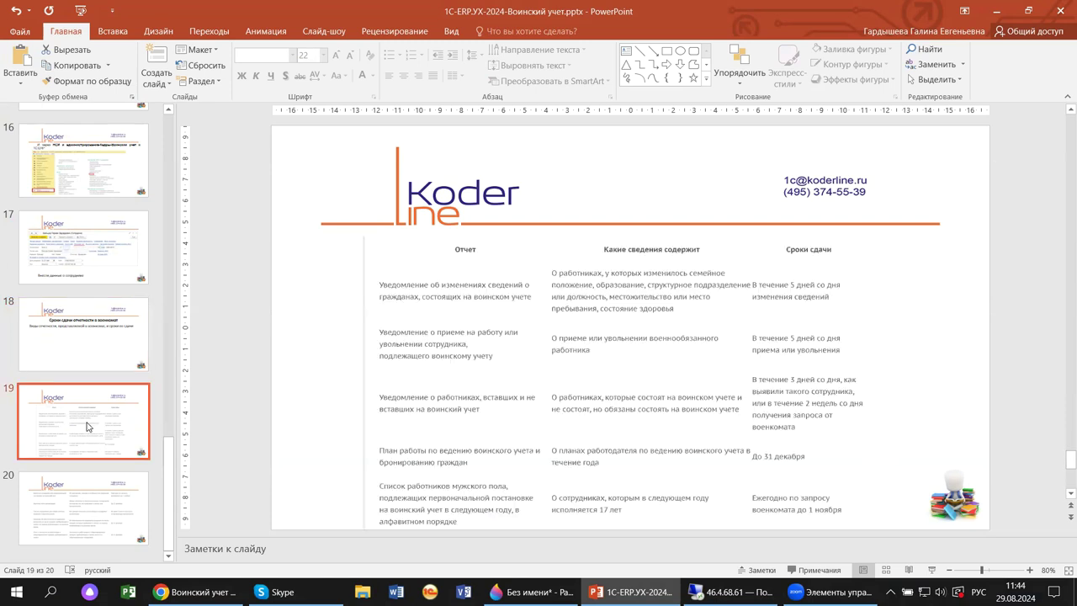
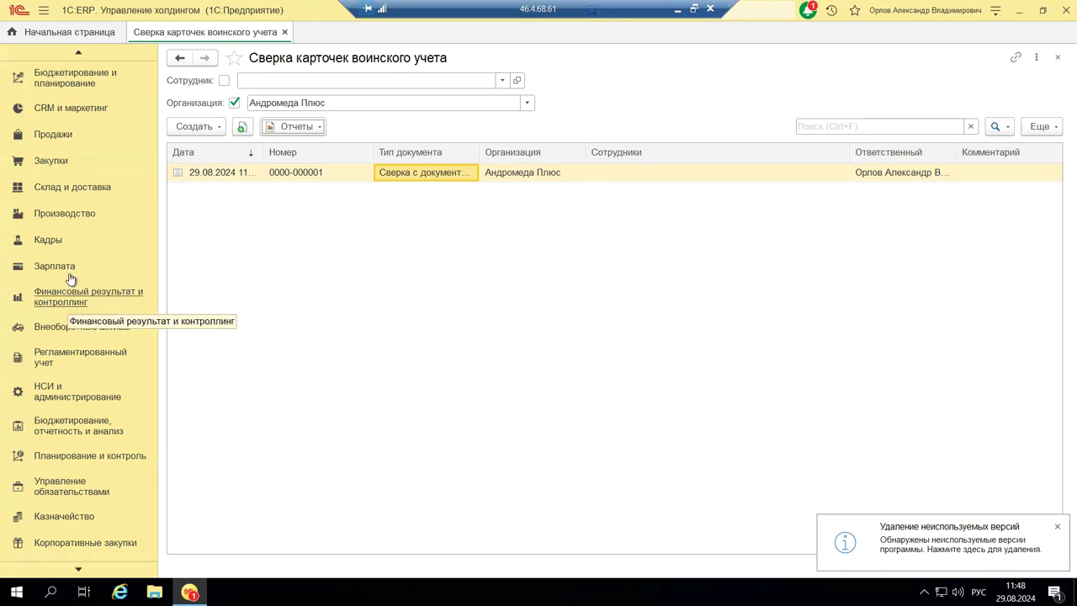
In the 1C:ERP session, start a new document from the «Листки сообщений об изменениях» list in «Кадры».
click(56, 243)
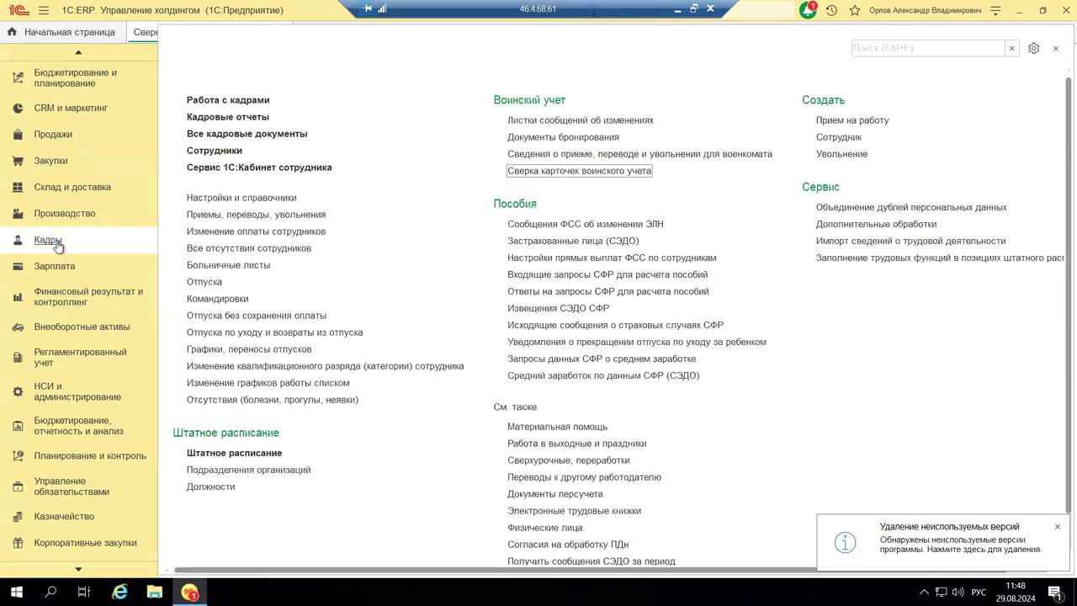
click(543, 122)
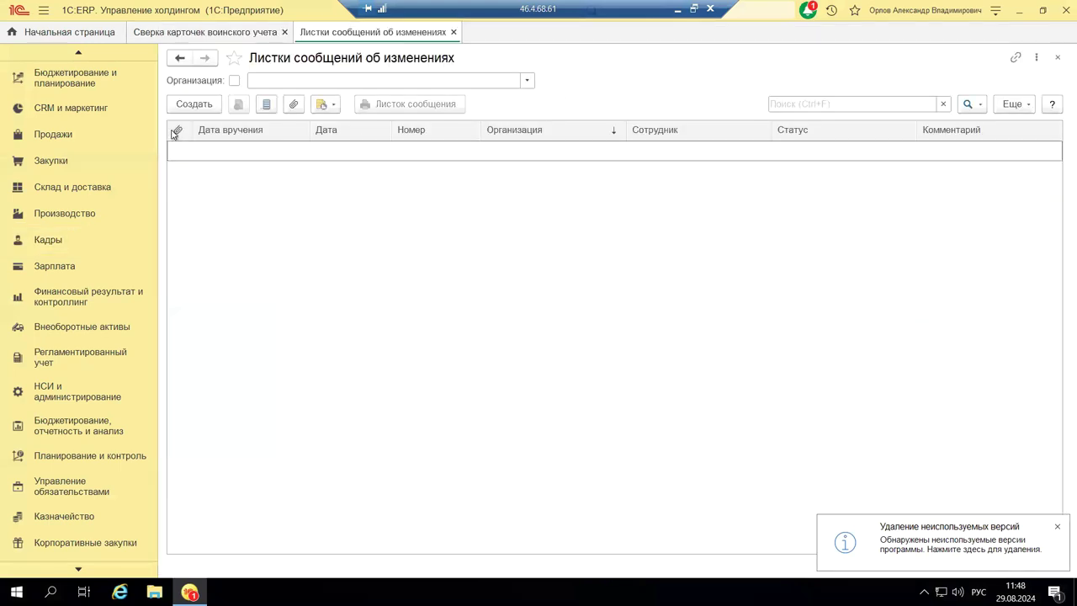
click(184, 105)
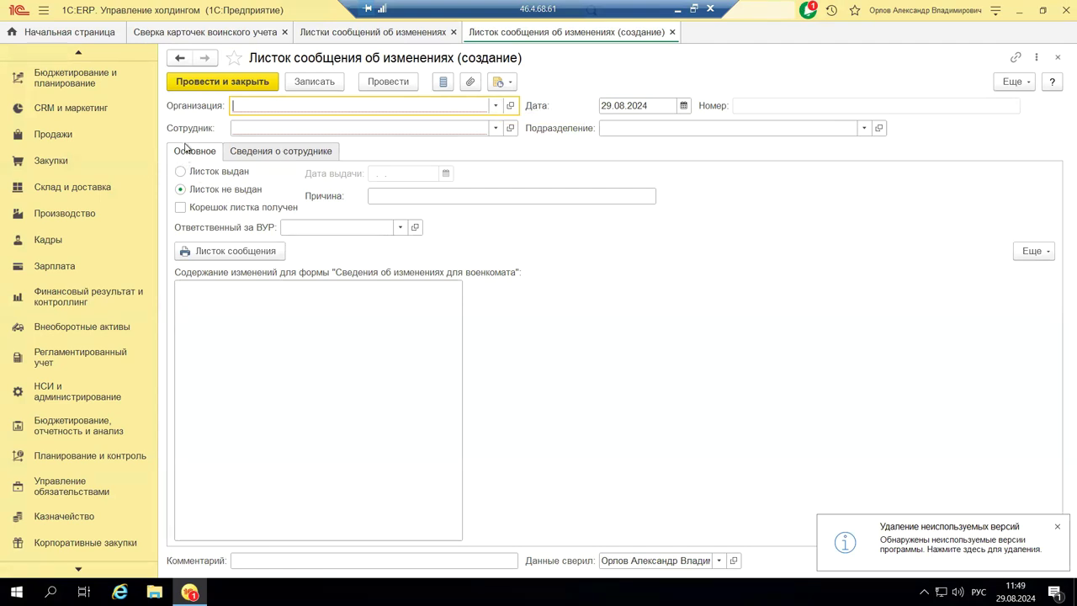
Examine the new document's «Сведения о сотруднике» section, its reminder option and its additional commands.
click(259, 153)
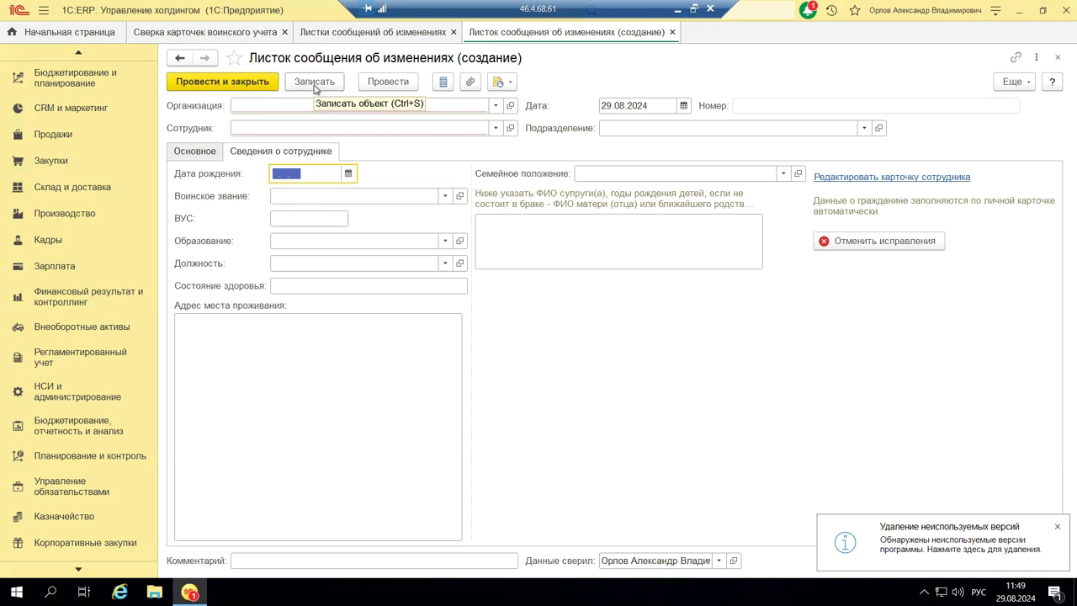
click(511, 85)
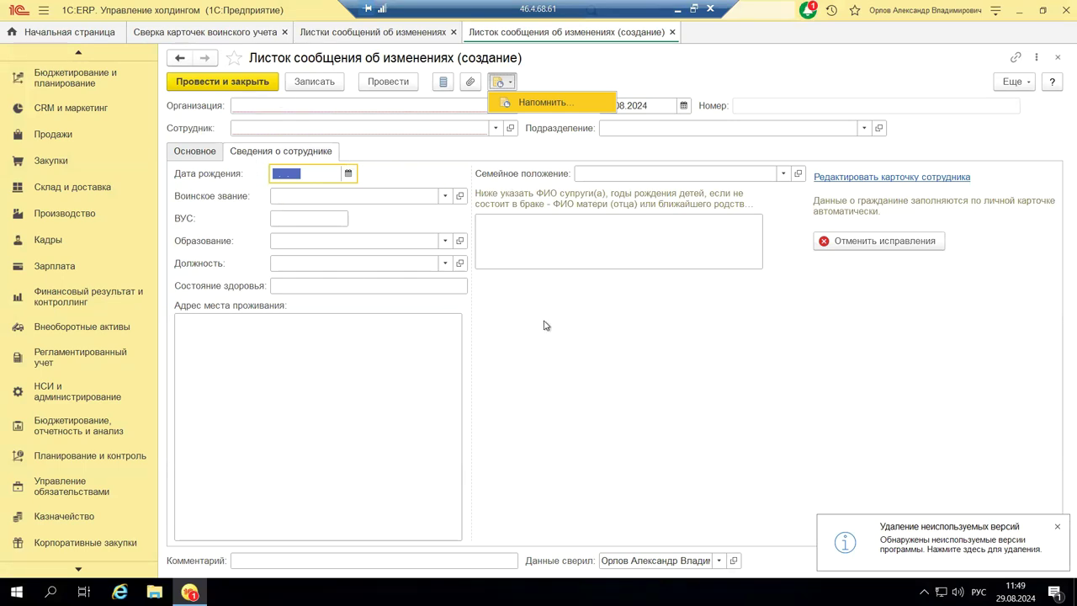
click(1025, 85)
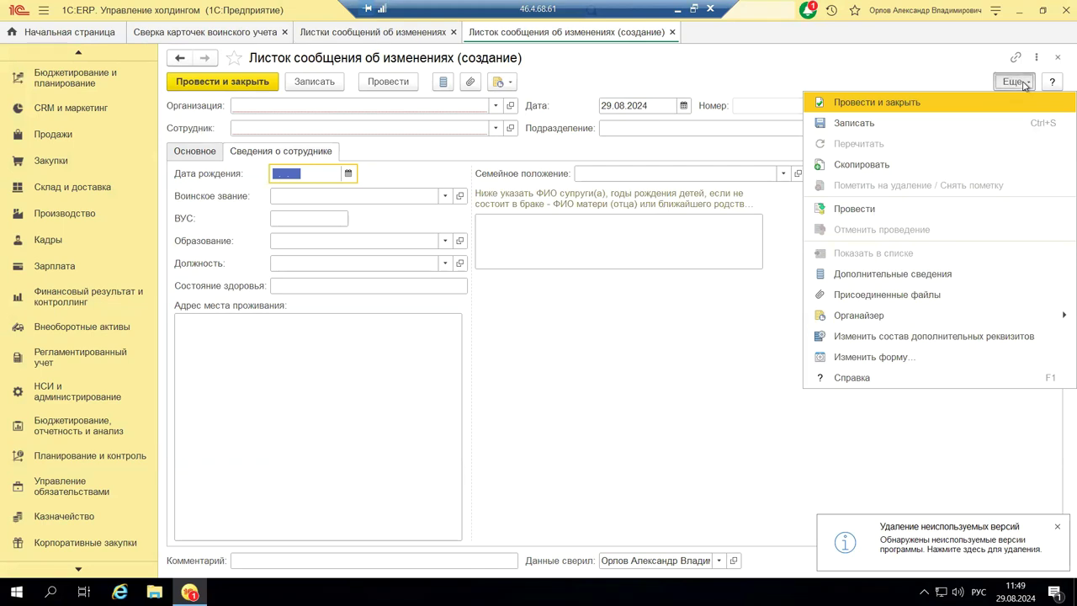
click(1024, 85)
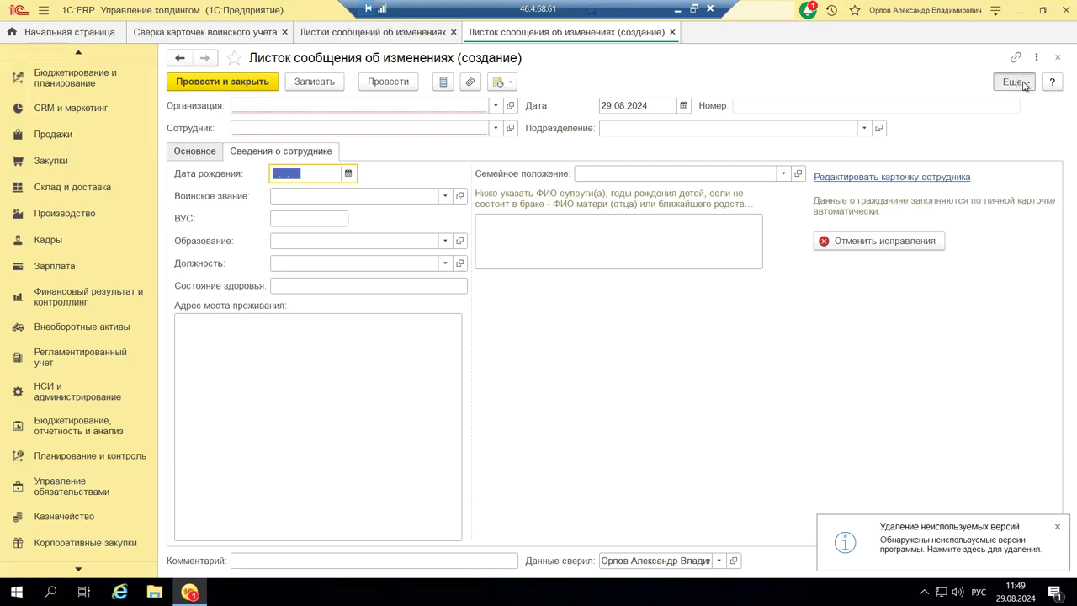
Read the built-in help on «Листок сообщения об изменениях», and close the help and the blank document.
click(1008, 85)
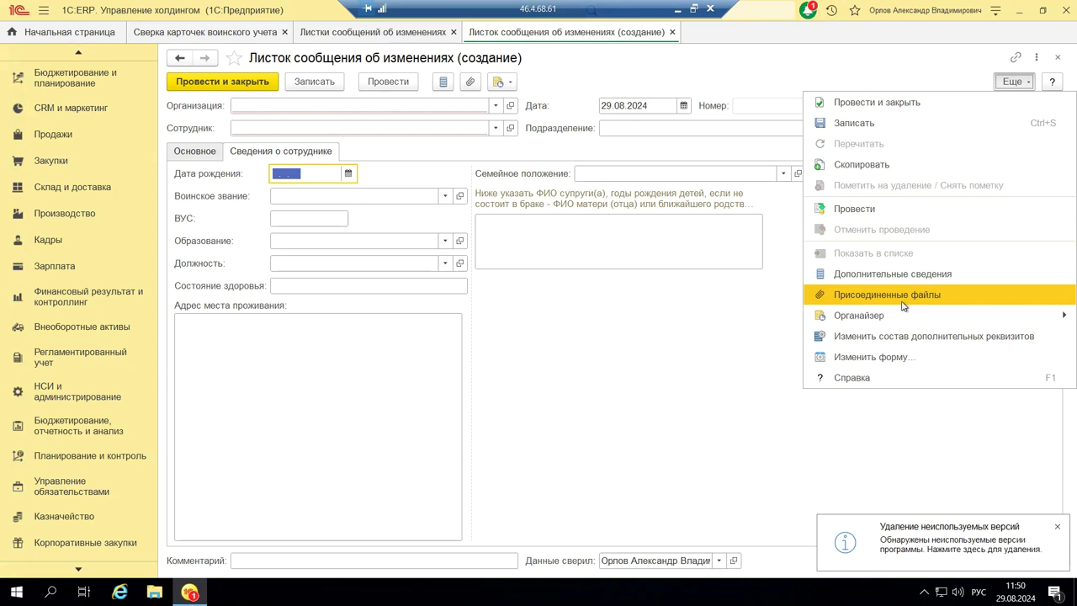
mouse_move(890, 317)
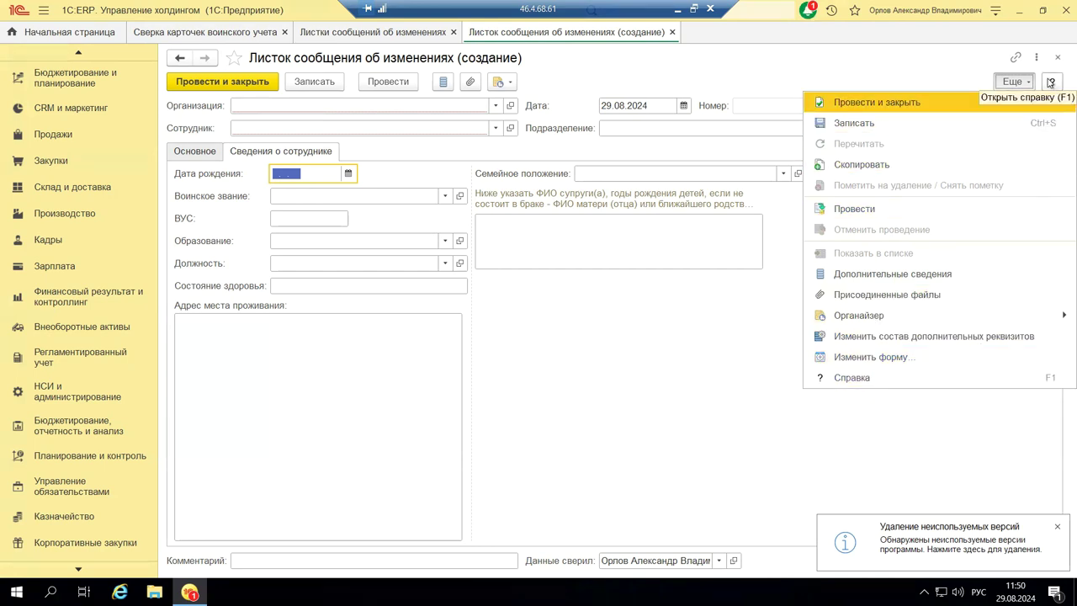
click(861, 378)
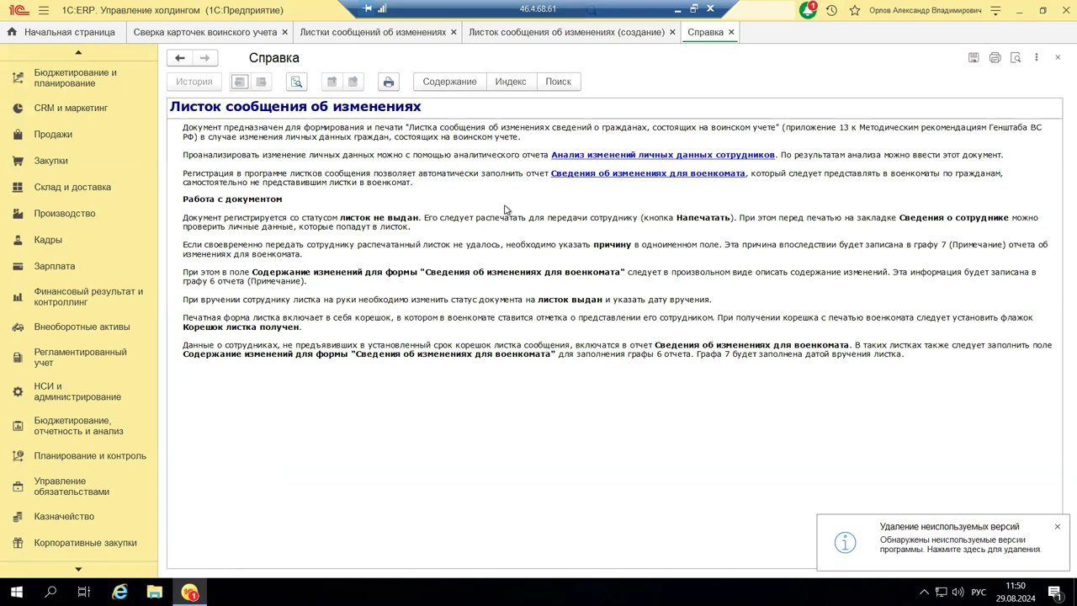
click(1058, 59)
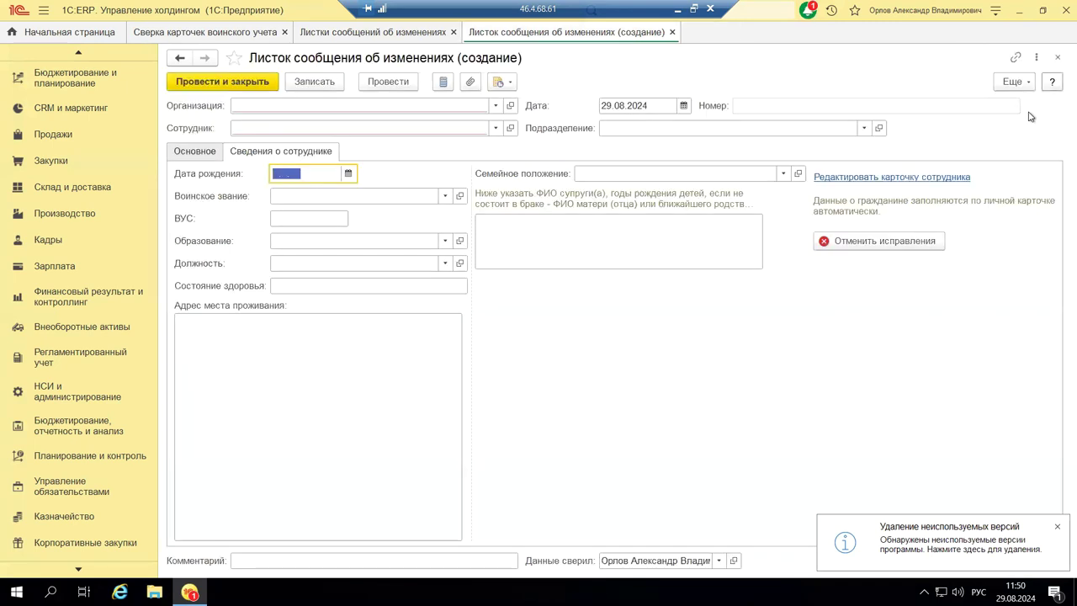
click(1055, 59)
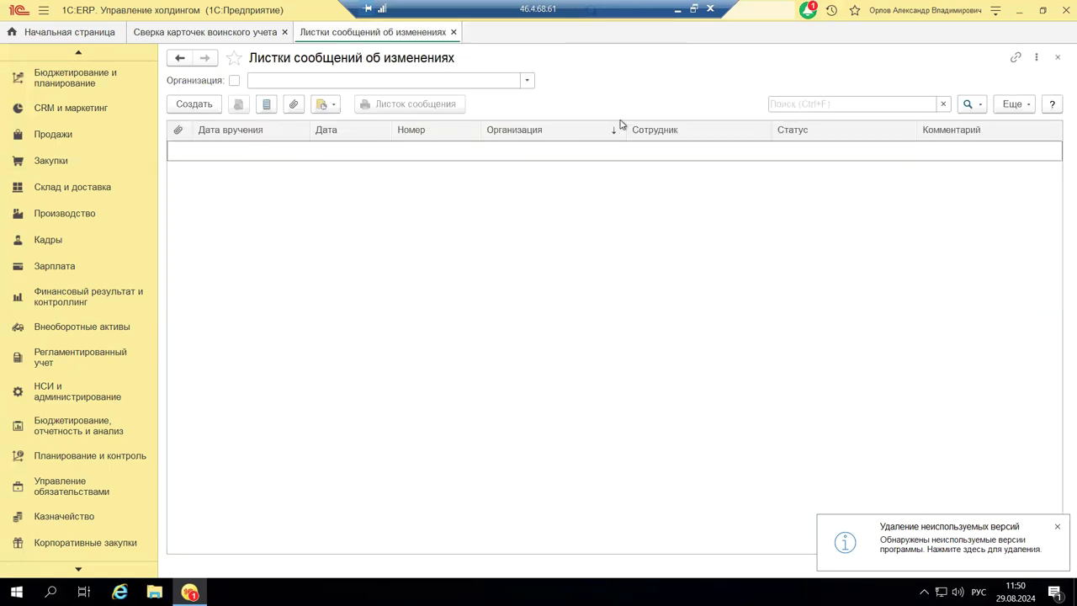
Create a «Сведения о приеме, переводе и увольнении для военкомата» document for the organization «Венера».
click(37, 244)
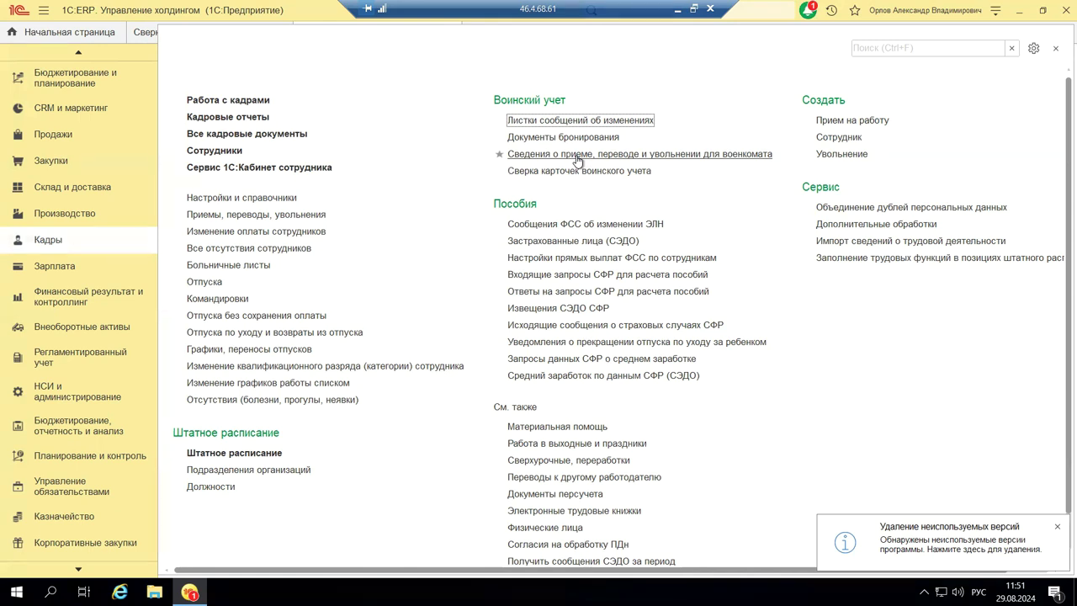
click(577, 158)
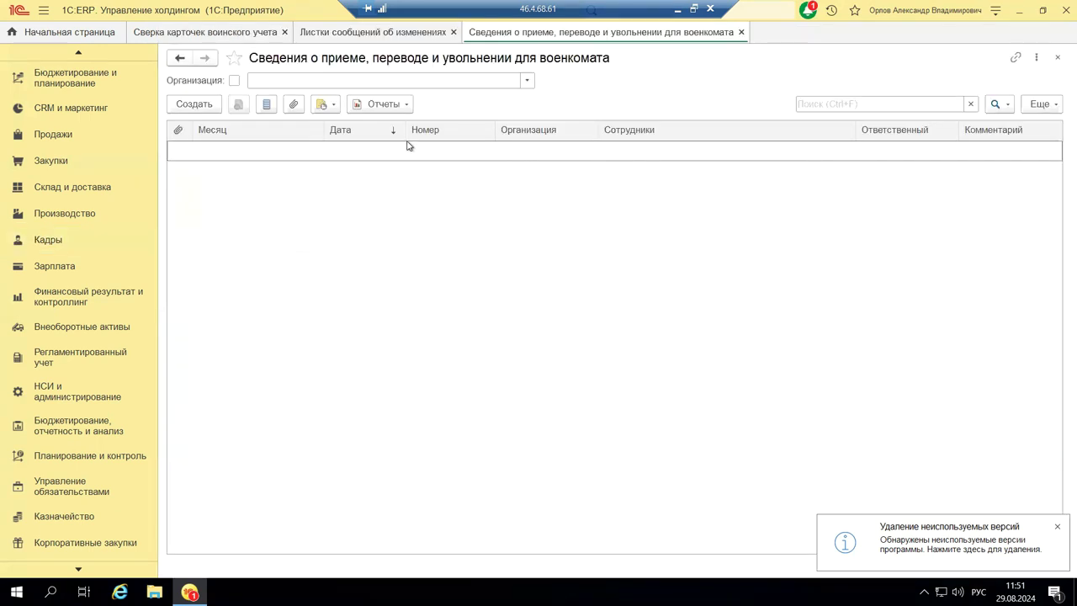
click(361, 105)
click(179, 107)
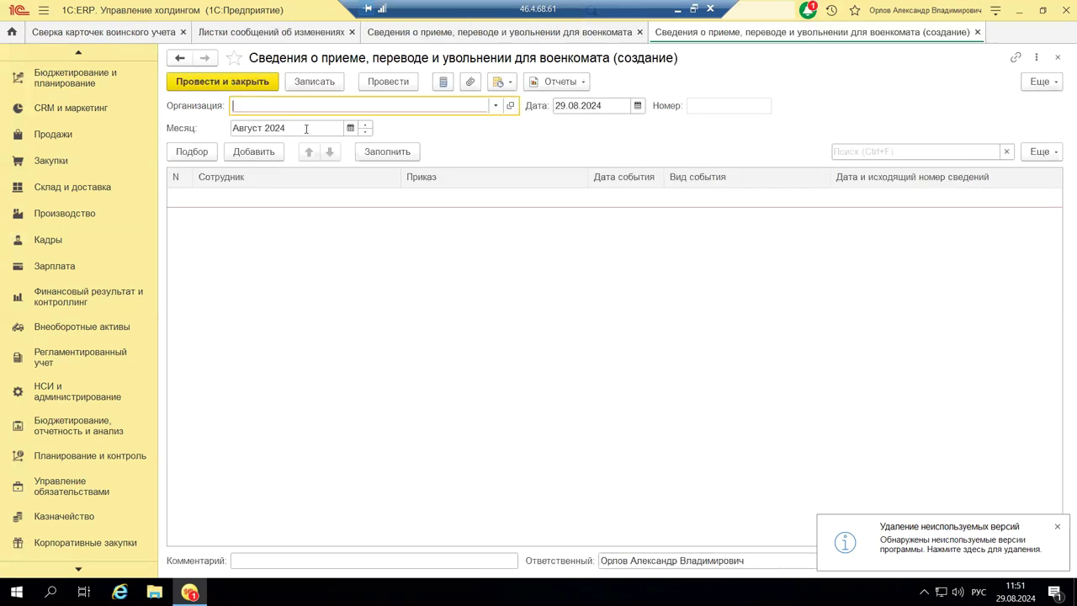
click(496, 106)
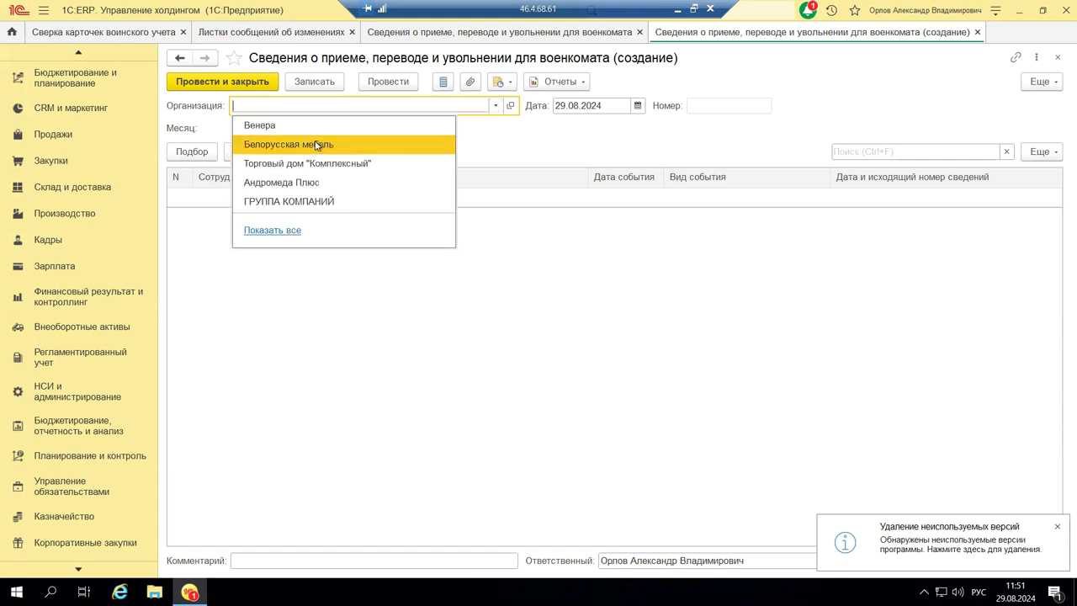
click(283, 127)
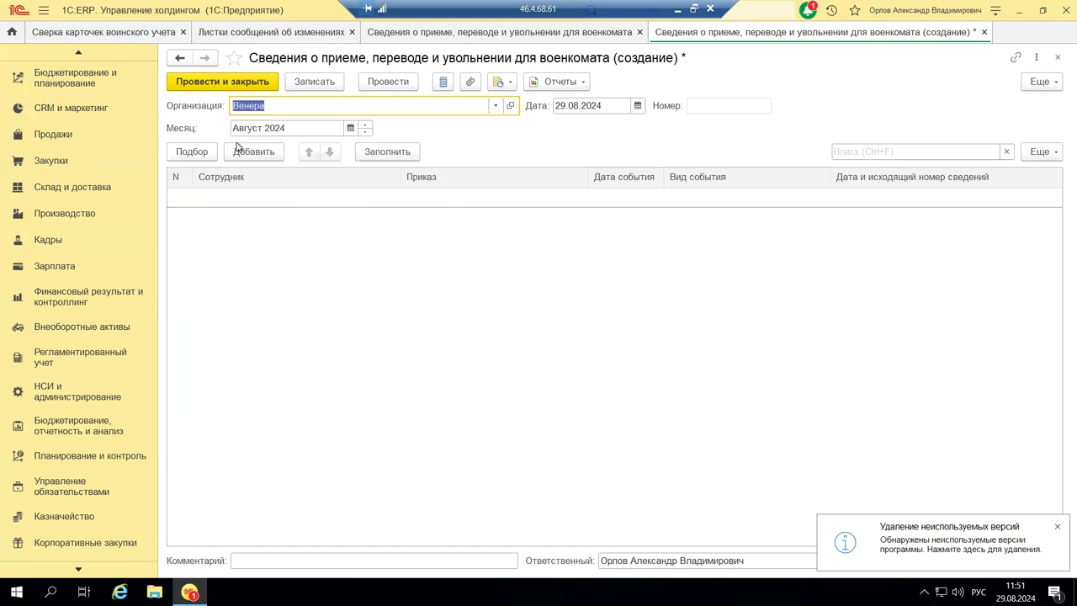
Try to pick employees for the «Венера» document, discard it without saving, and close its document list.
click(198, 158)
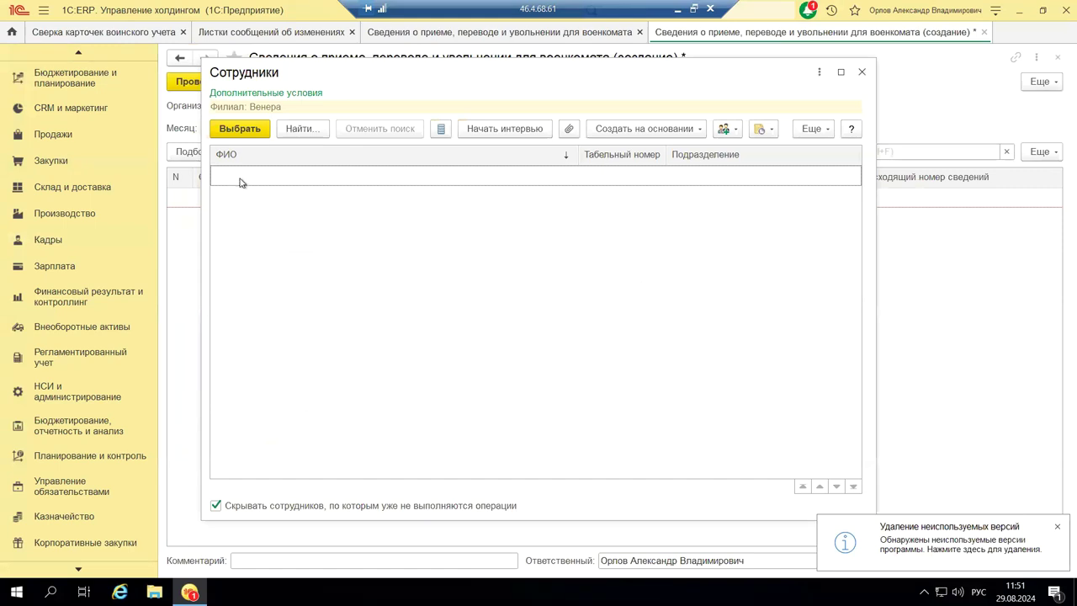
click(861, 74)
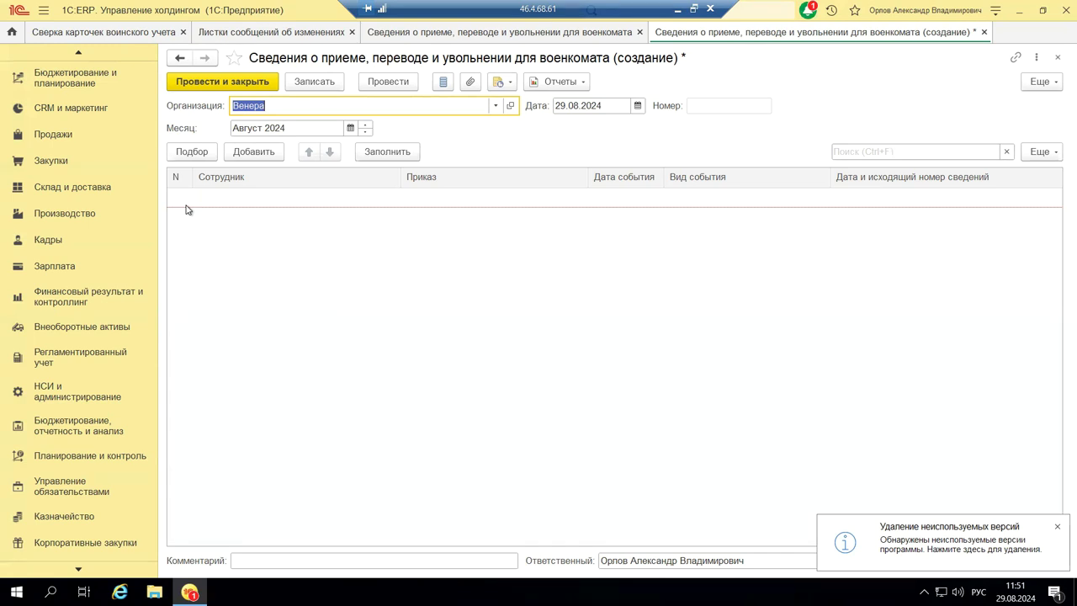
click(1058, 60)
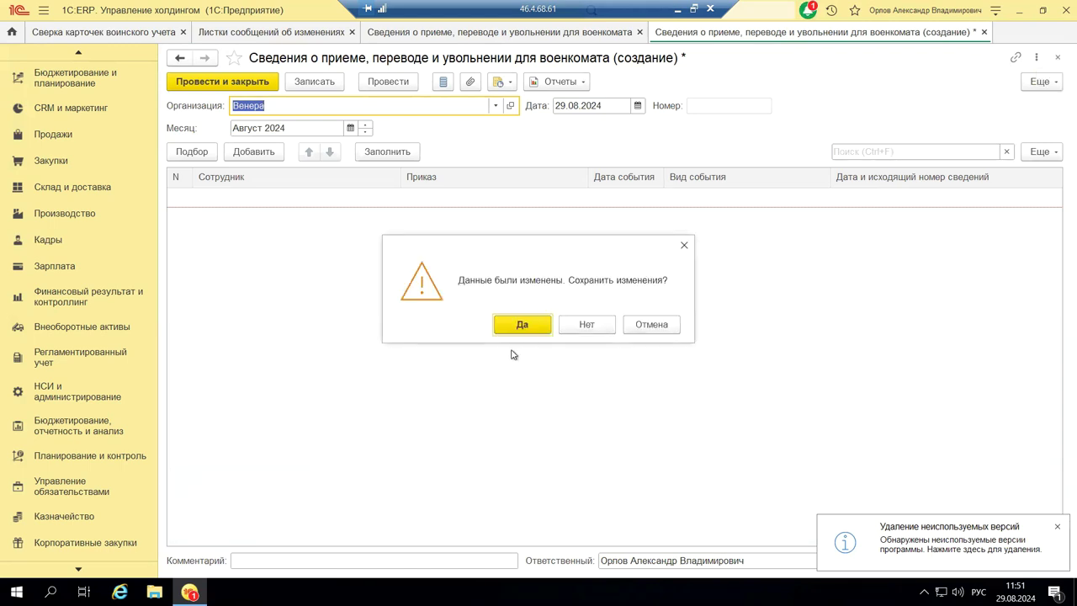
click(598, 330)
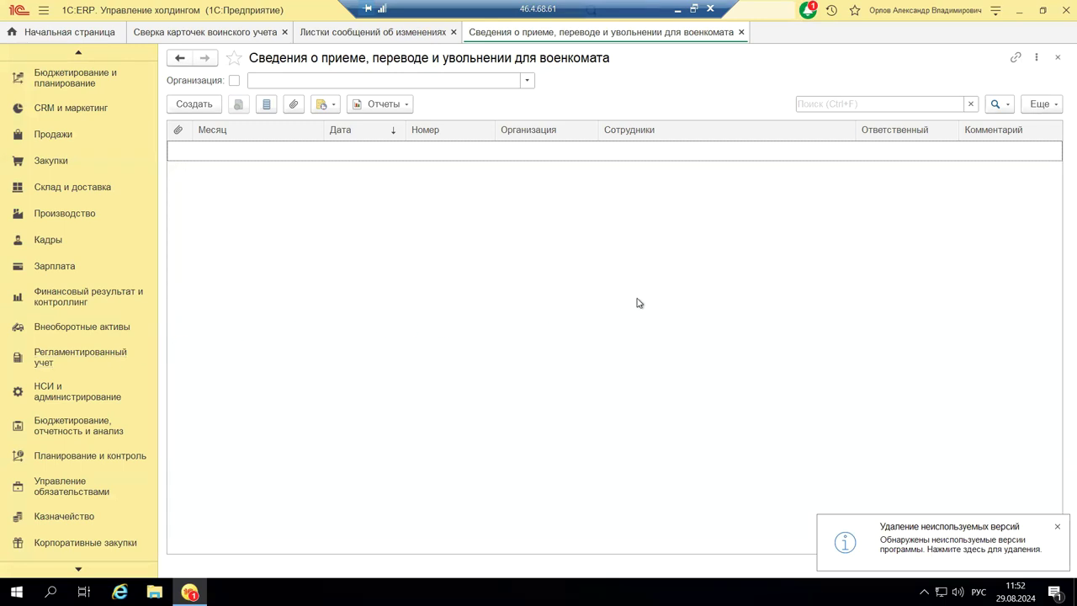
click(1057, 59)
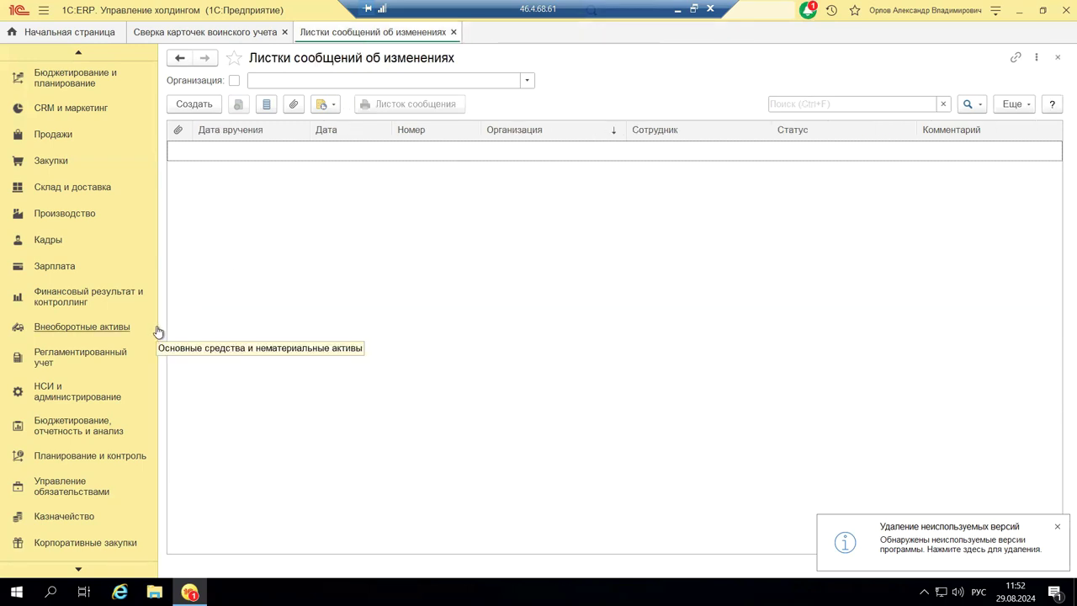
View the «Регламентированные отчеты» list in «Регламентированный учет», dismissing the Internet support login and 1С-Отчетность promo windows, and close it.
click(39, 356)
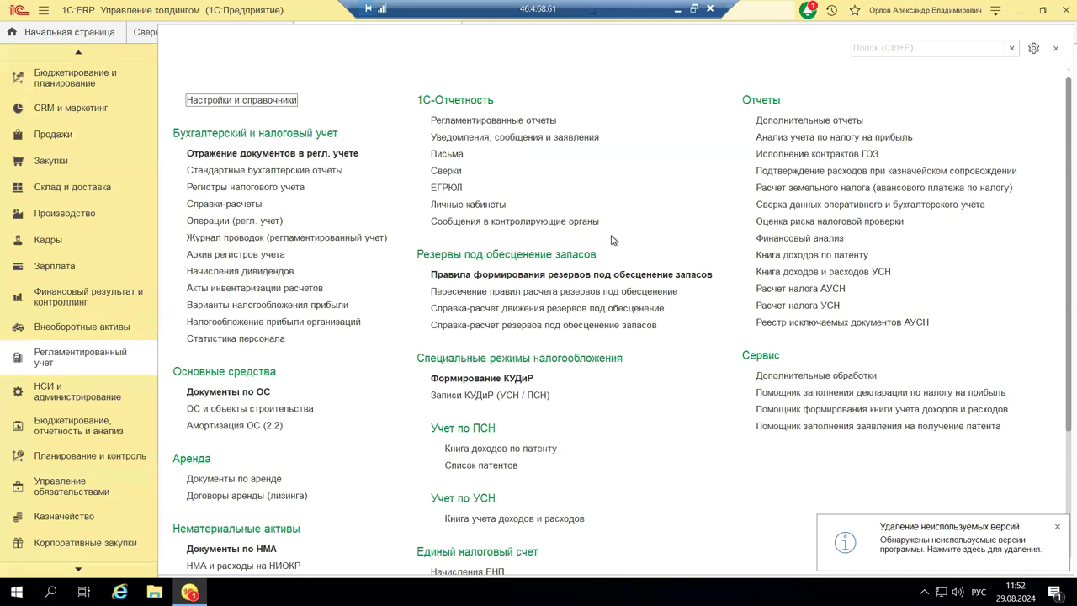
click(475, 122)
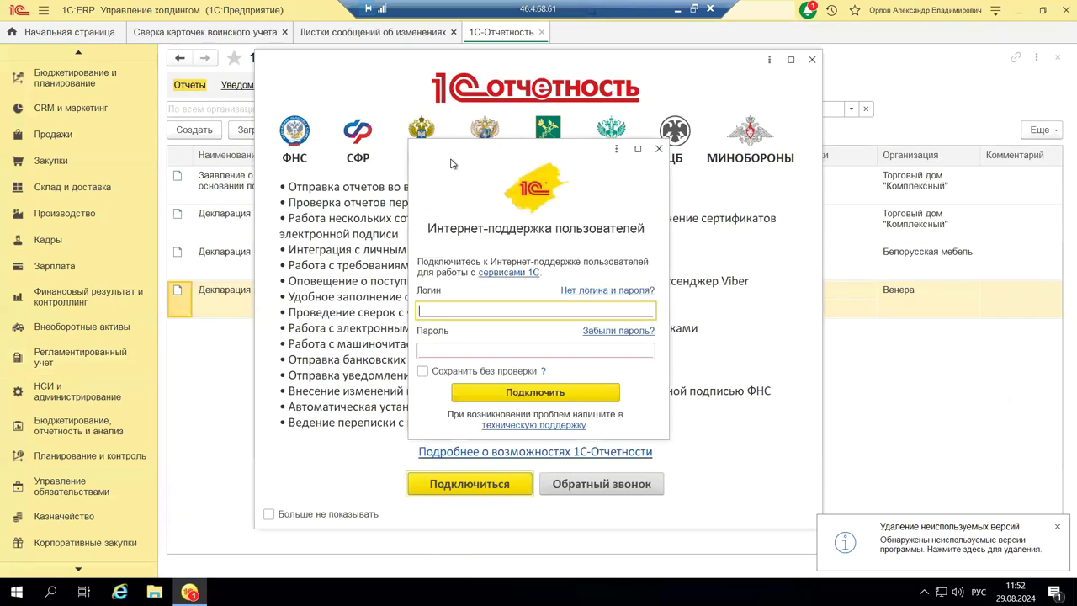
click(657, 150)
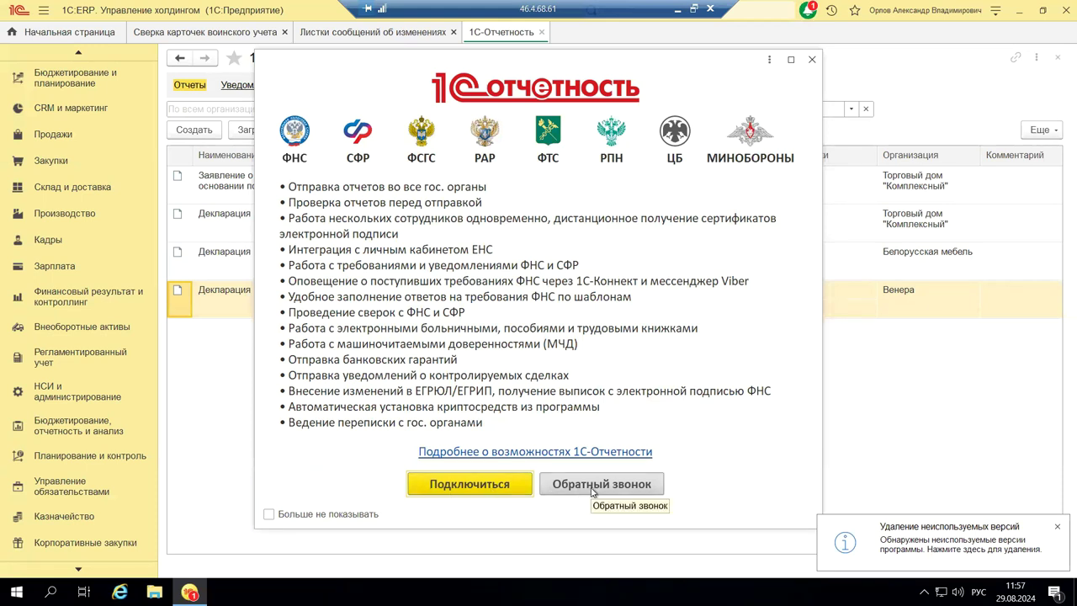
click(812, 60)
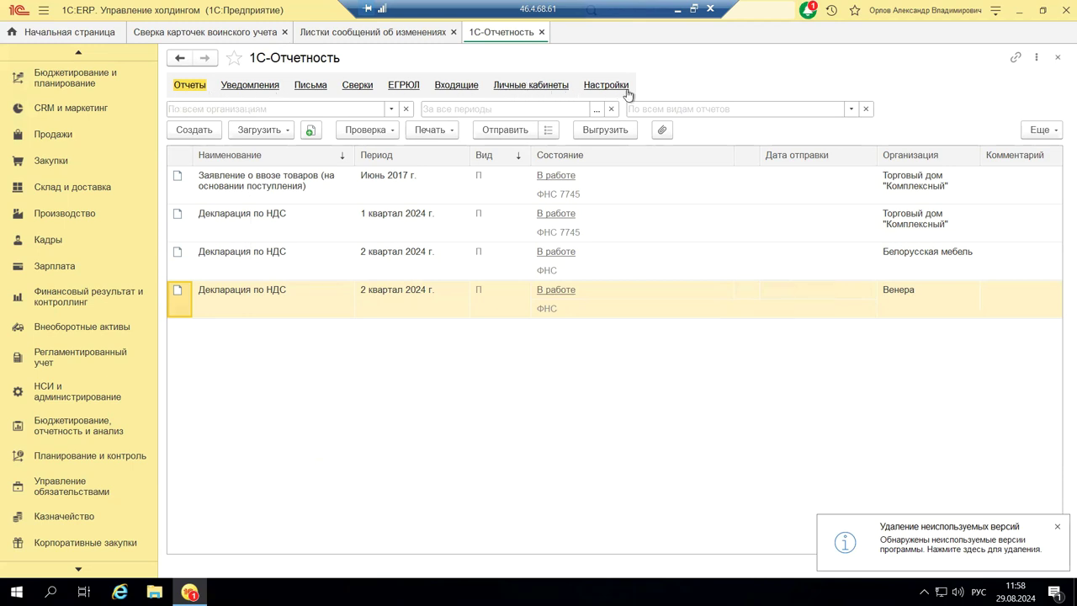
click(1057, 58)
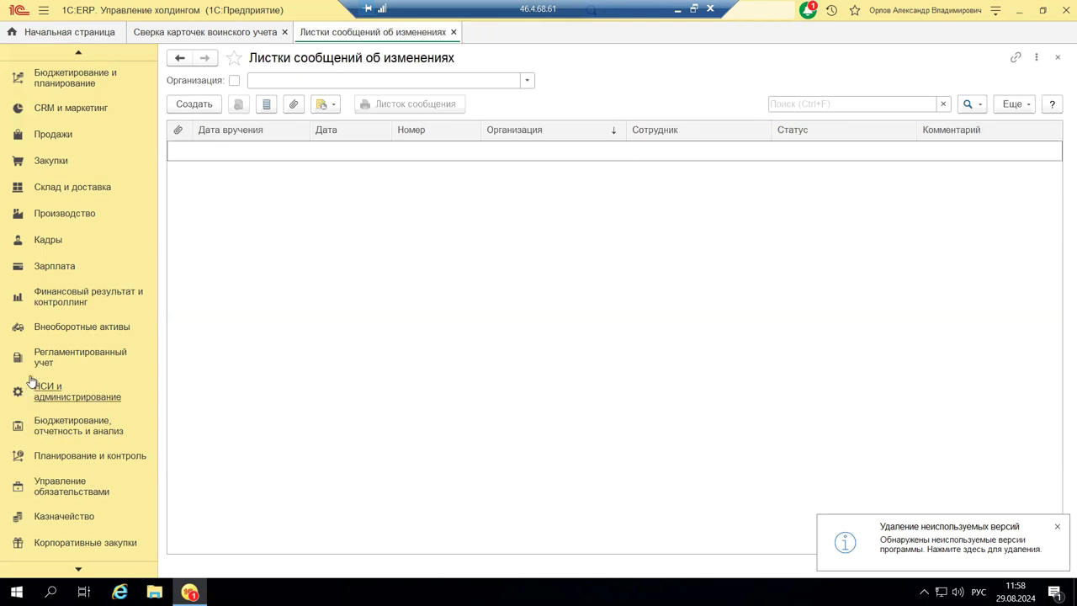
Reopen «Регламентированные отчеты», dismiss the Internet support login and 1С-Отчетность promo windows, and view the «Личные кабинеты» page.
click(53, 353)
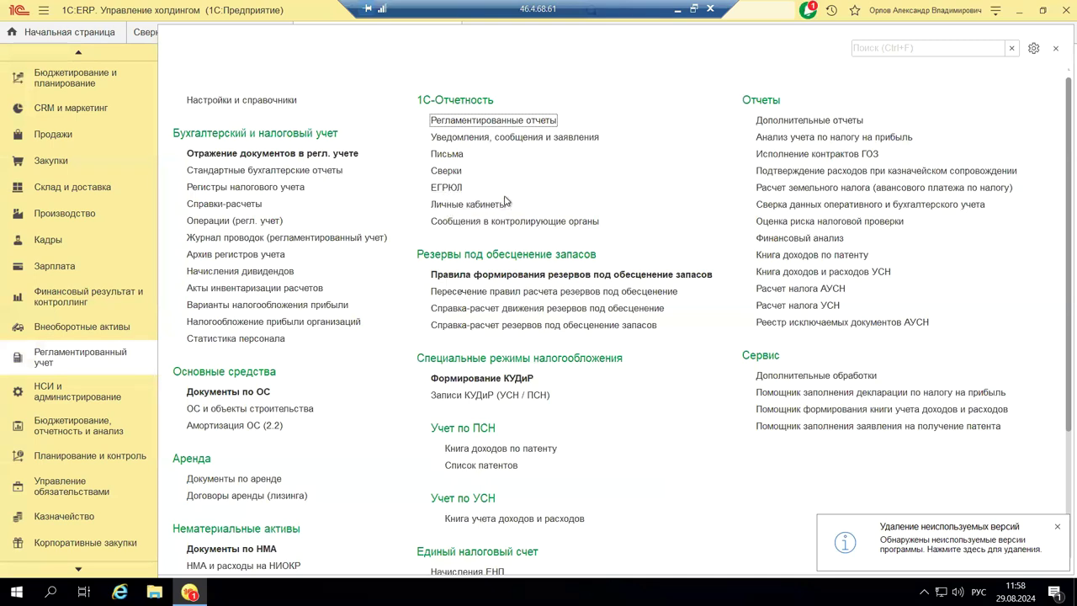
click(481, 122)
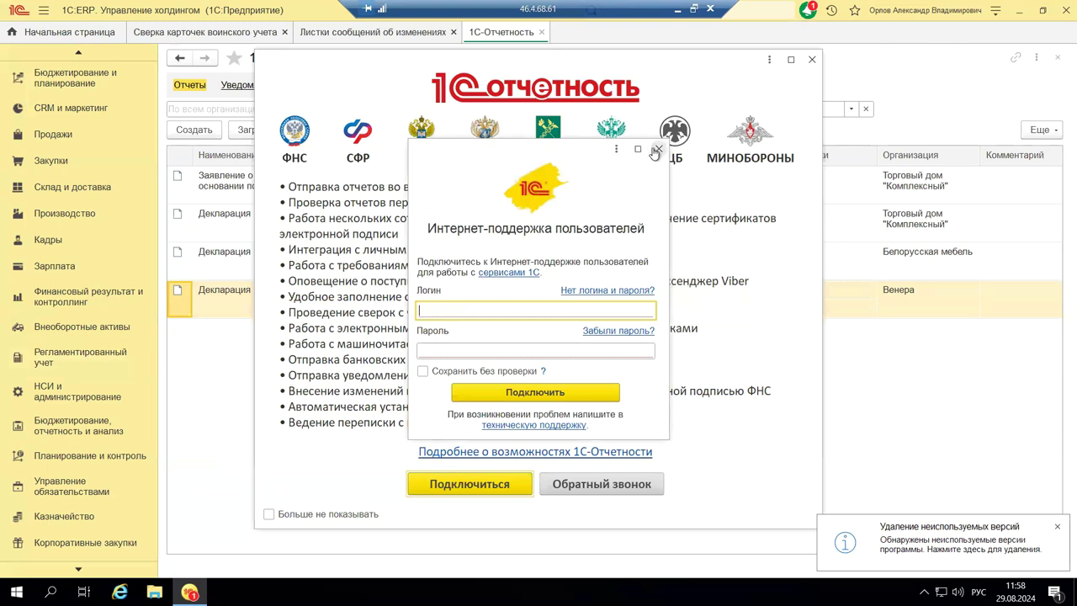
click(659, 150)
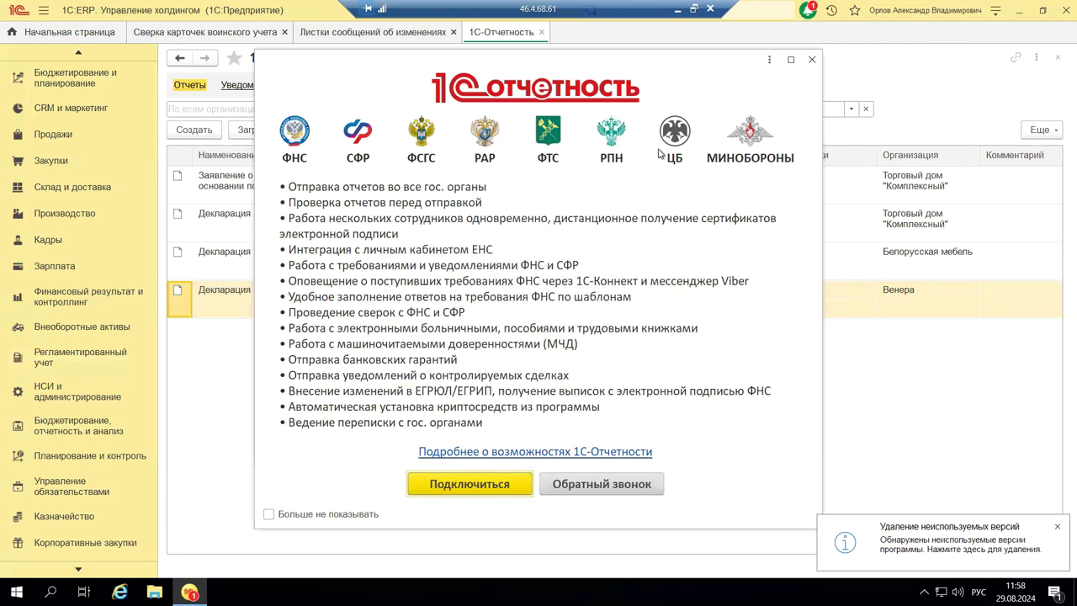
click(811, 61)
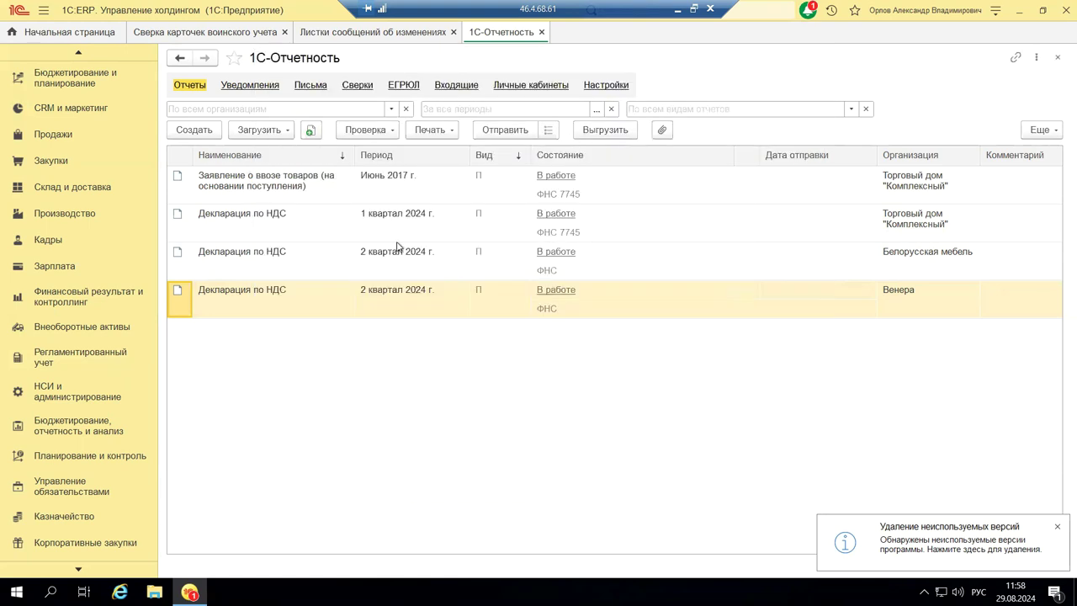
click(500, 87)
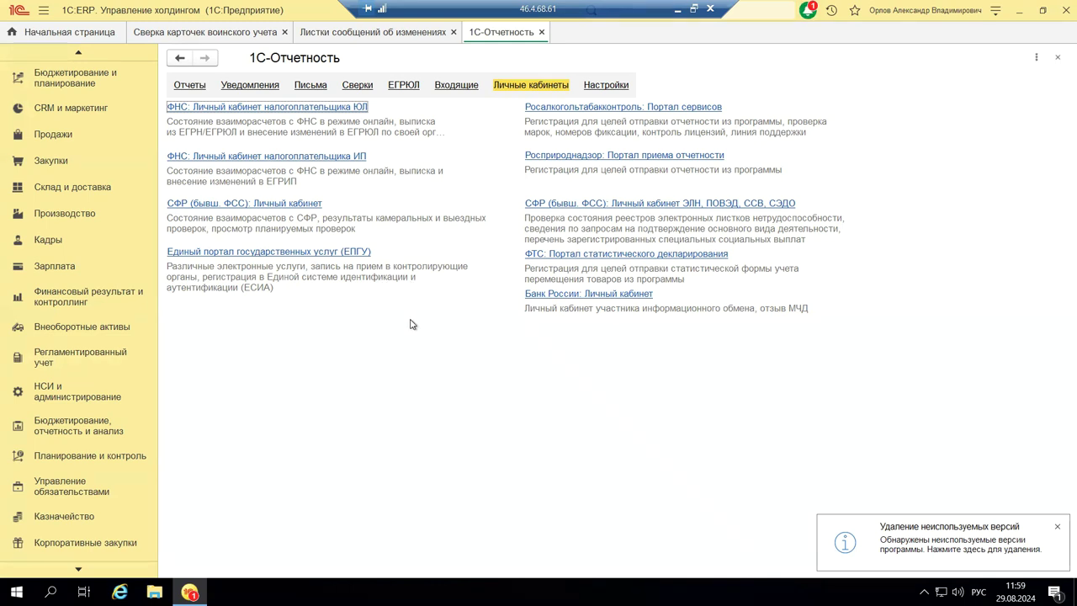
Browse the «Регламентированный учет» commands, revisit «Личные кабинеты» to review the portal links, and close 1С-Отчетность.
click(50, 357)
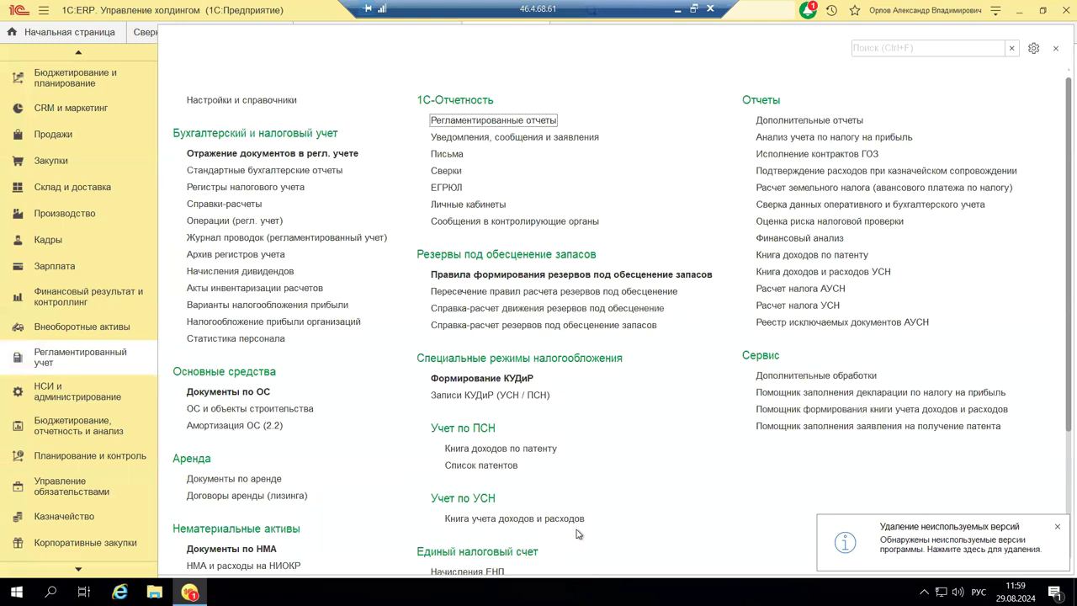
scroll(579, 533, down, 3)
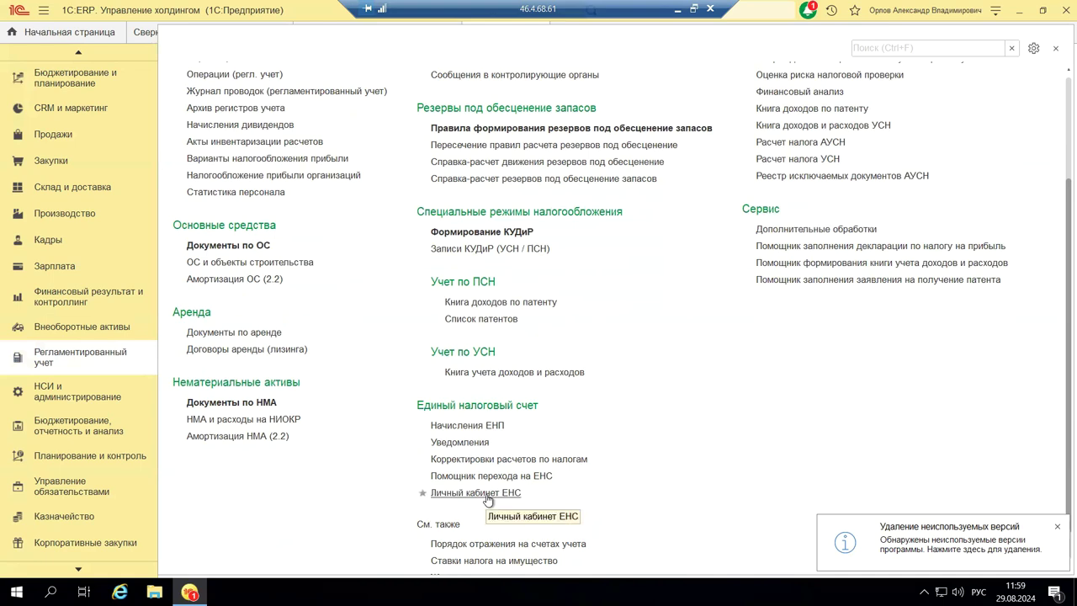
scroll(488, 499, up, 3)
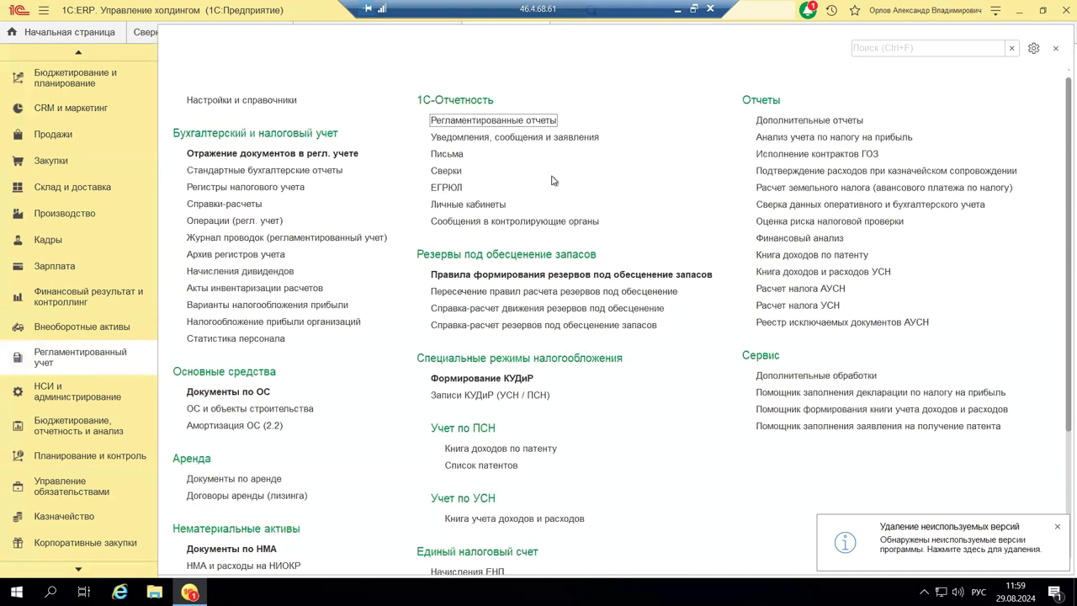
click(441, 206)
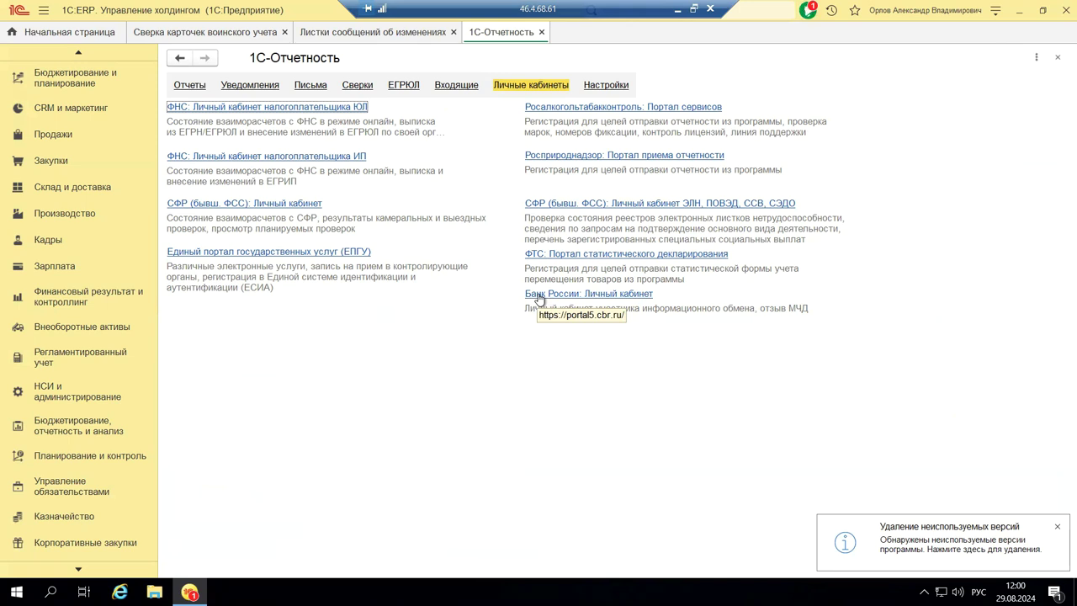
click(1058, 59)
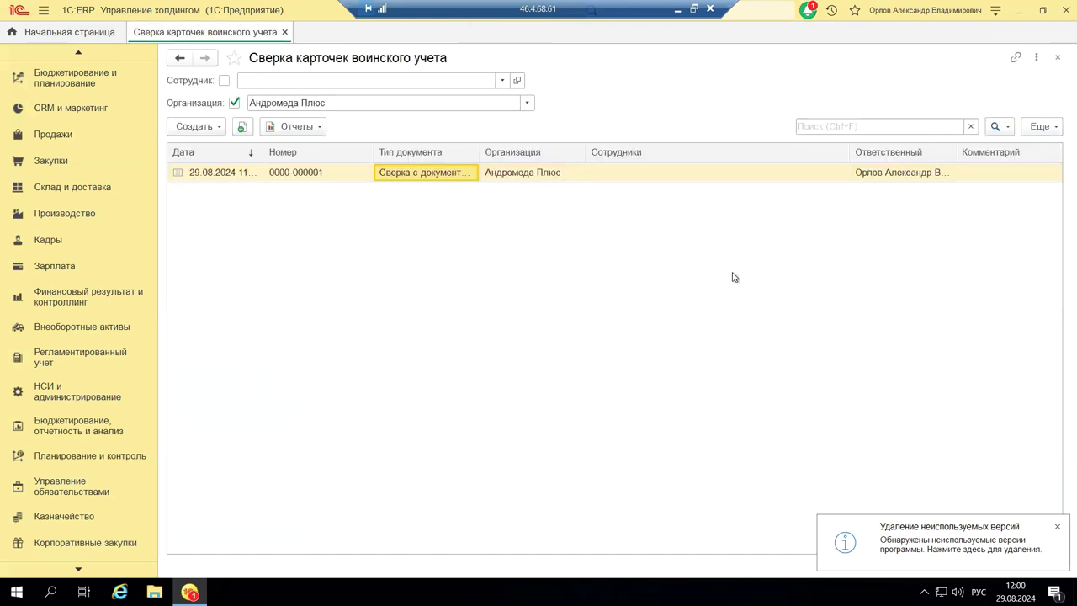
Open «Личный кабинет ЕНС» for the organization «Промресурс» and start its 1С-Отчетность connection application.
click(48, 355)
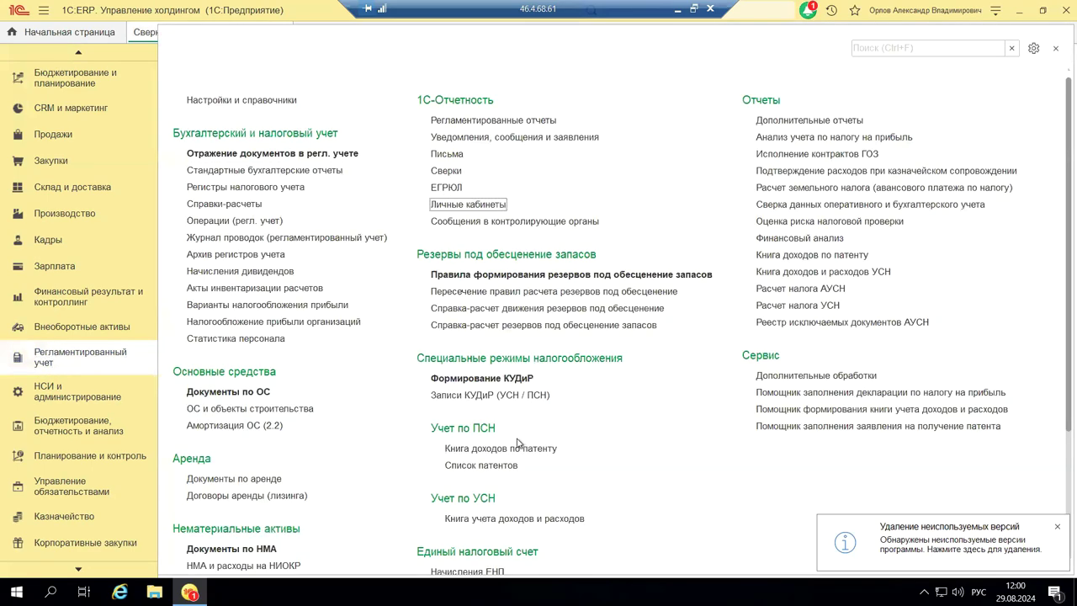
scroll(535, 431, down, 3)
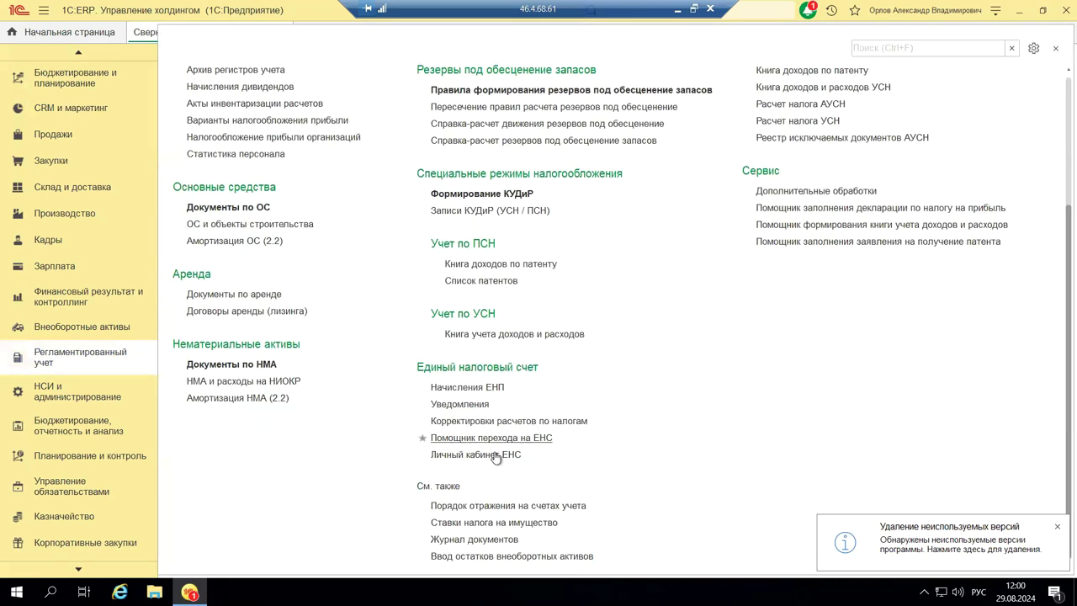
click(447, 456)
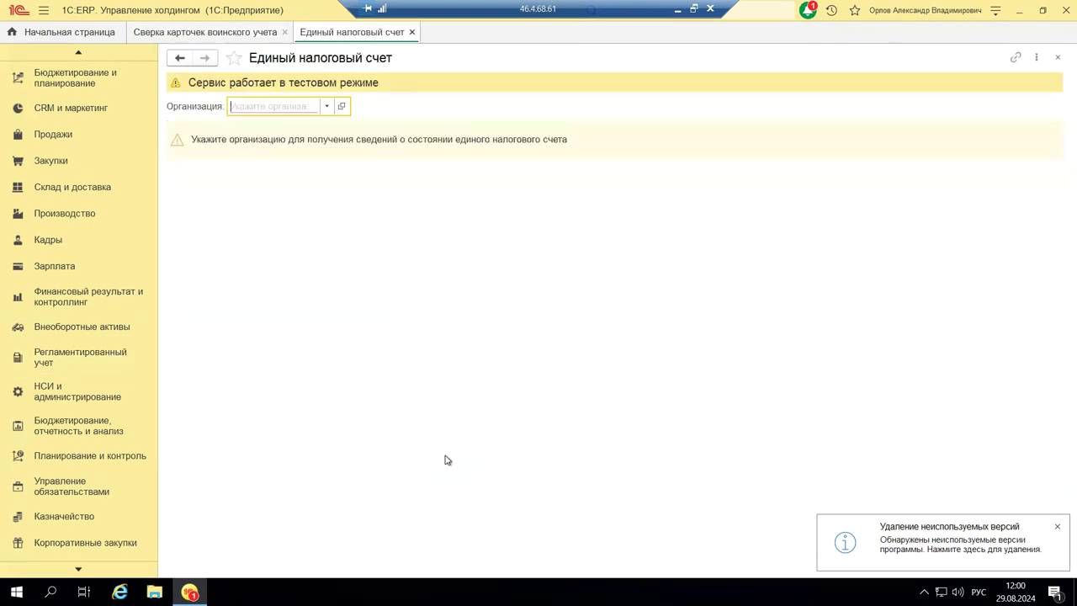
click(327, 106)
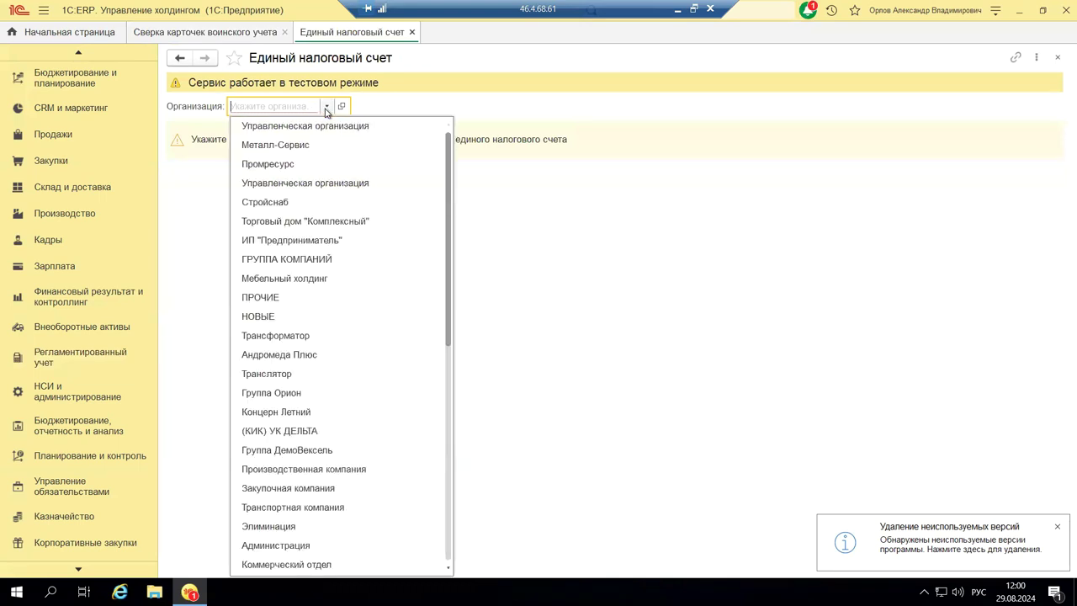
click(271, 164)
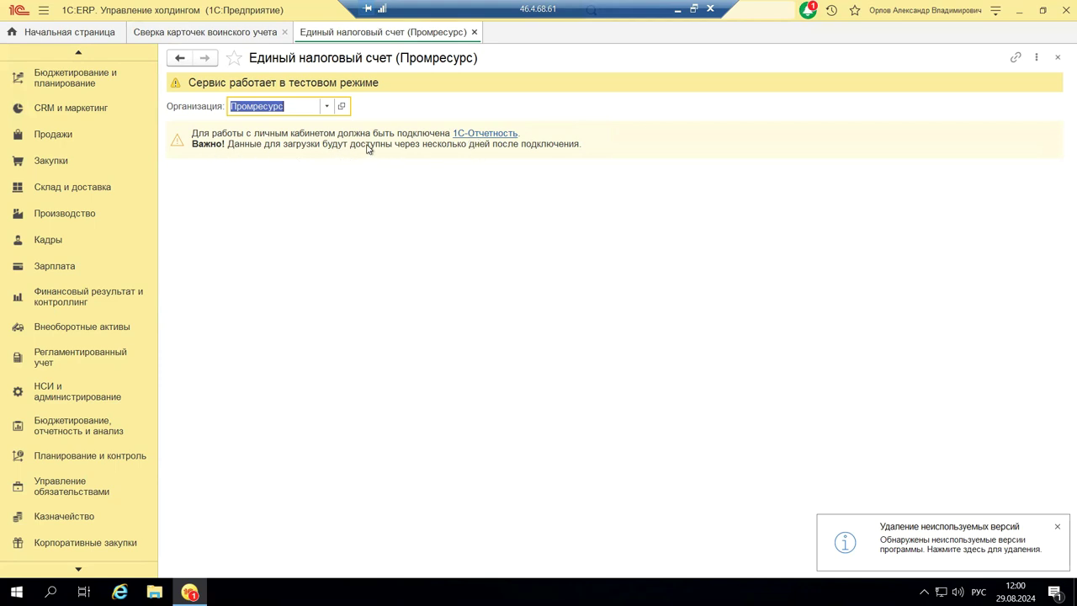
click(472, 137)
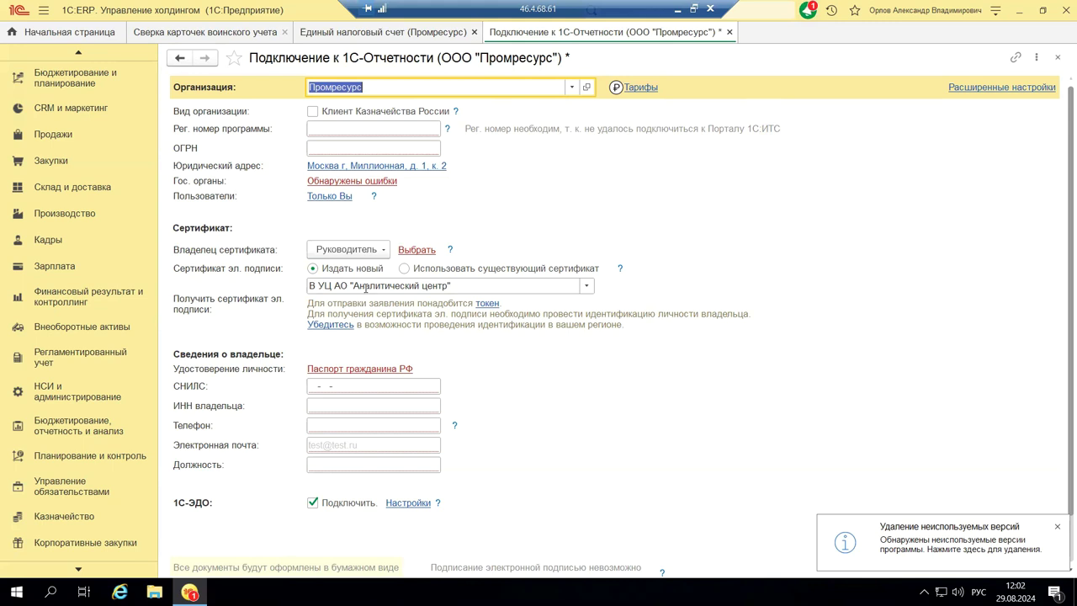
Try twice to set the electronic signature certificate to be obtained «В инспекции ФНС», acknowledging each warning.
click(586, 288)
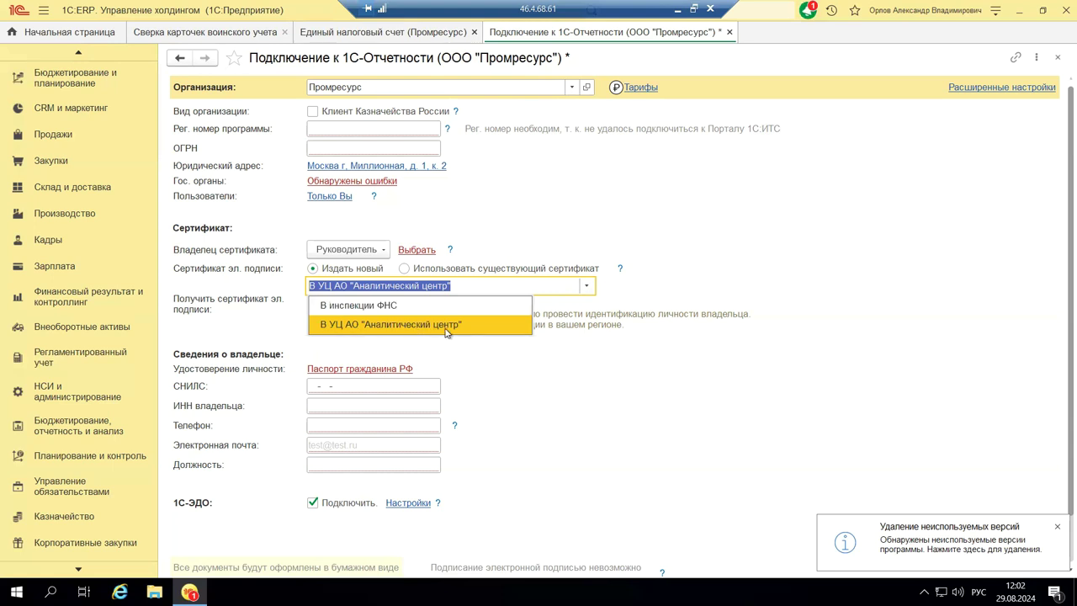
click(411, 309)
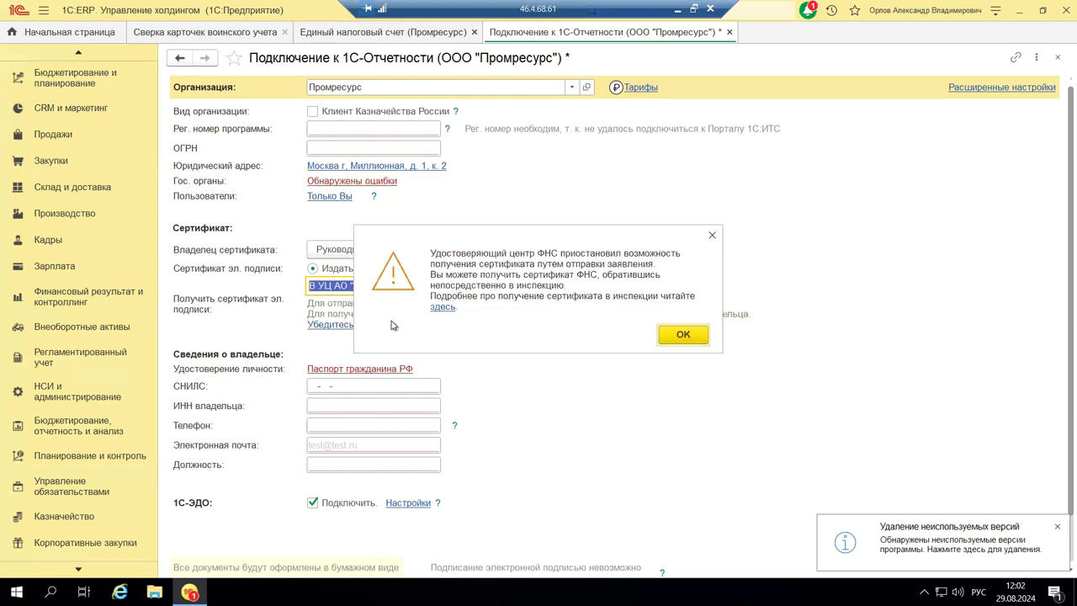
click(680, 335)
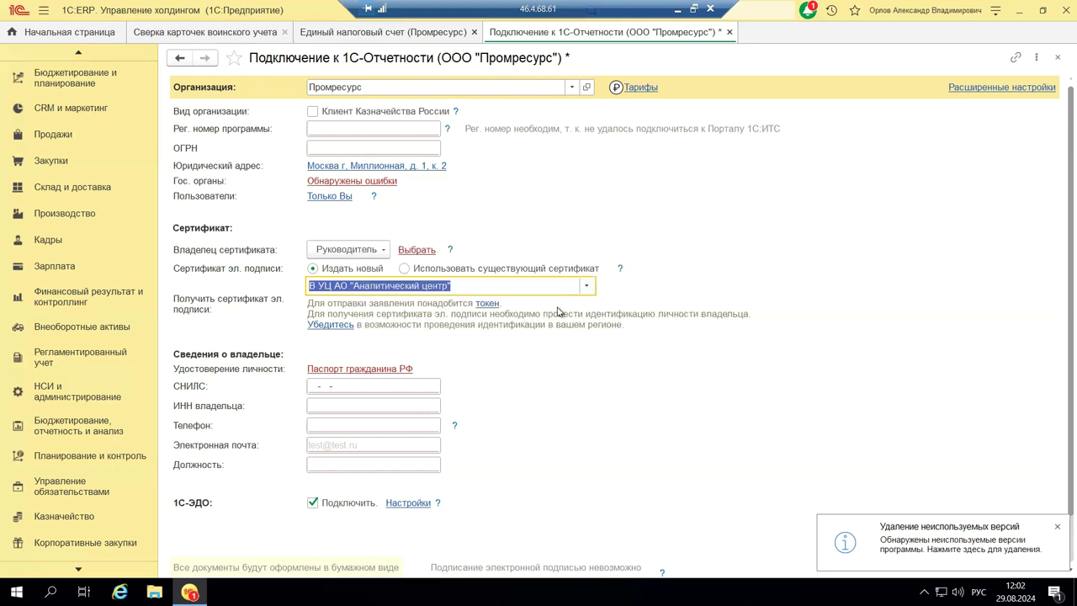
click(586, 290)
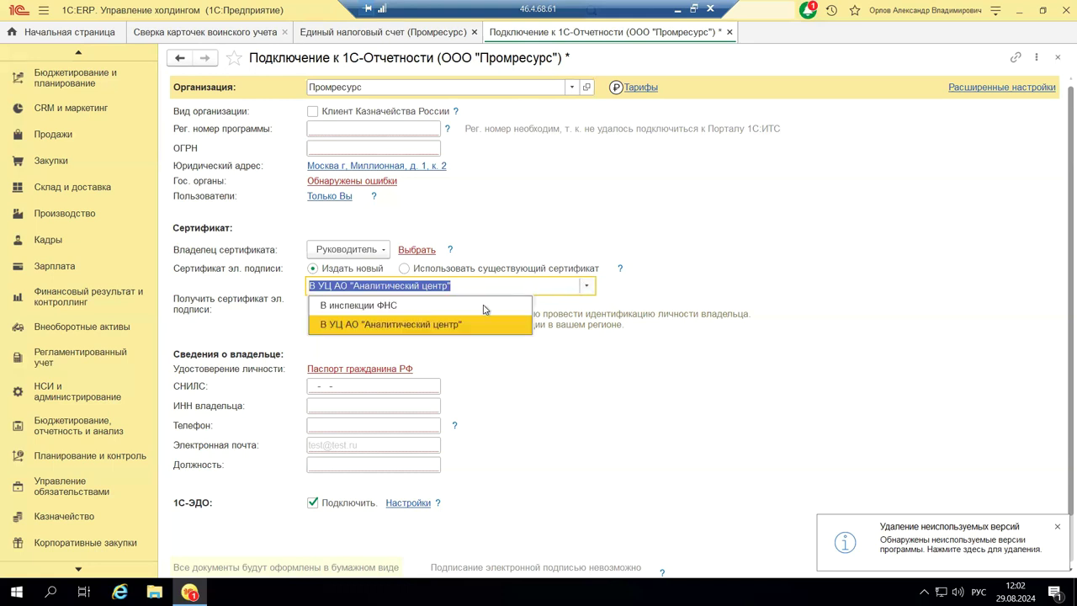
click(379, 305)
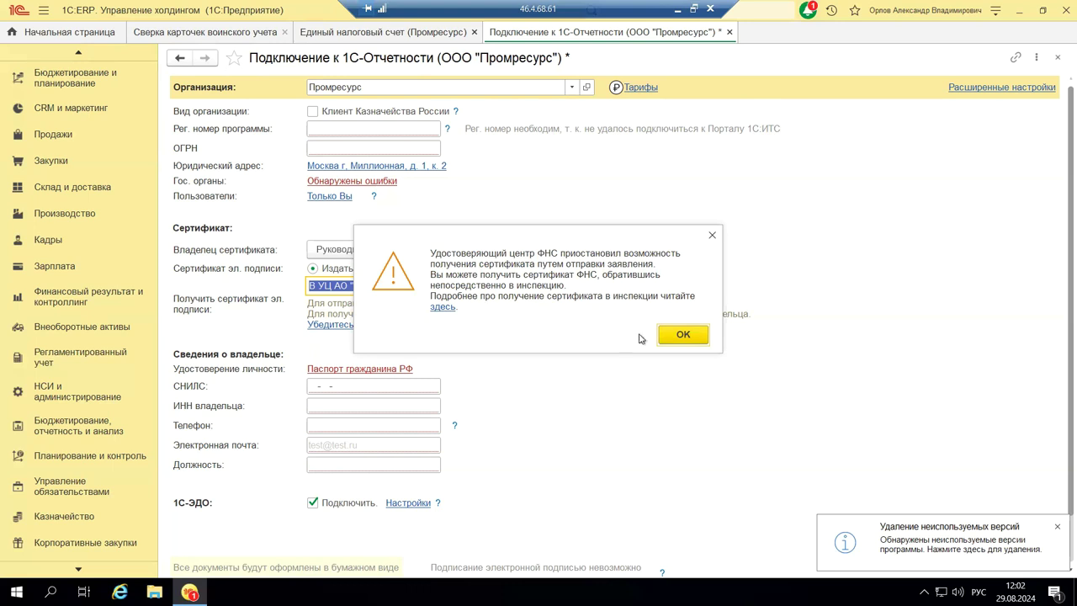
click(690, 334)
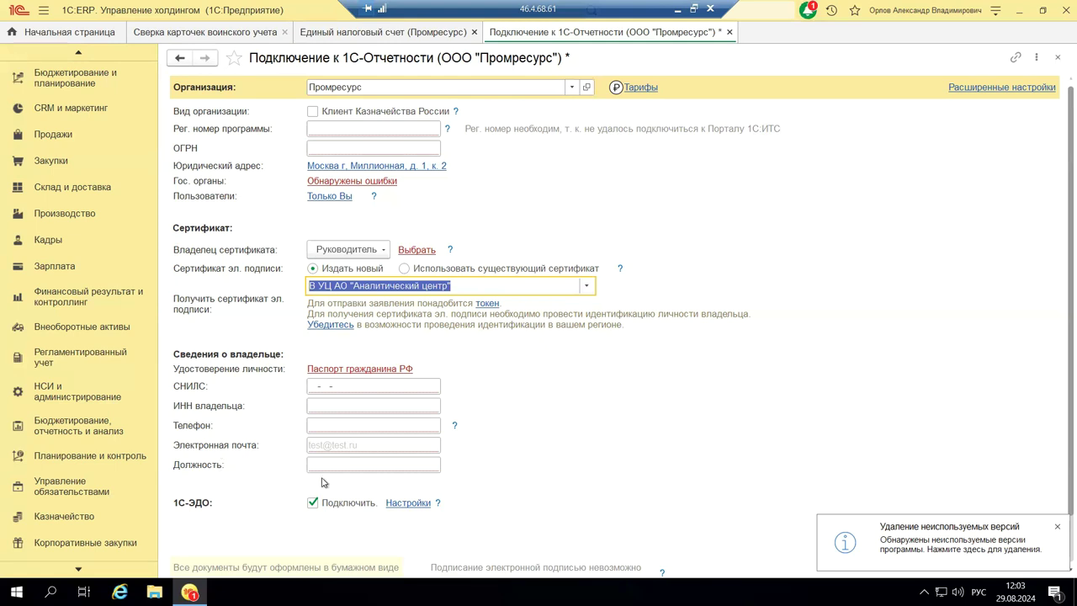
Review and accept the 1С-ЭДО connection settings for «Промресурс», dismissing the Internet support login window.
click(410, 504)
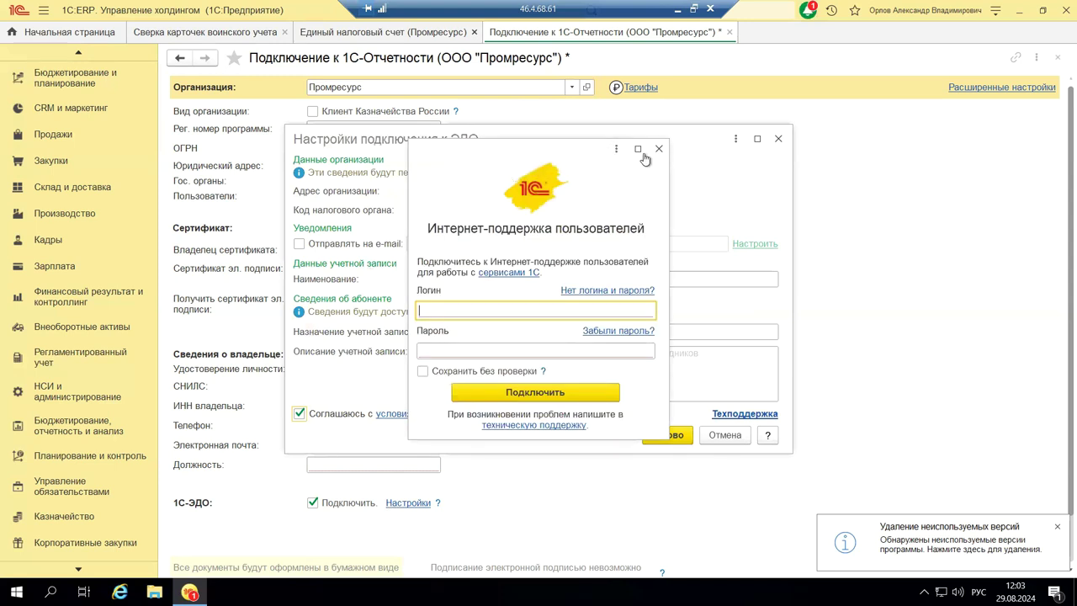
click(658, 148)
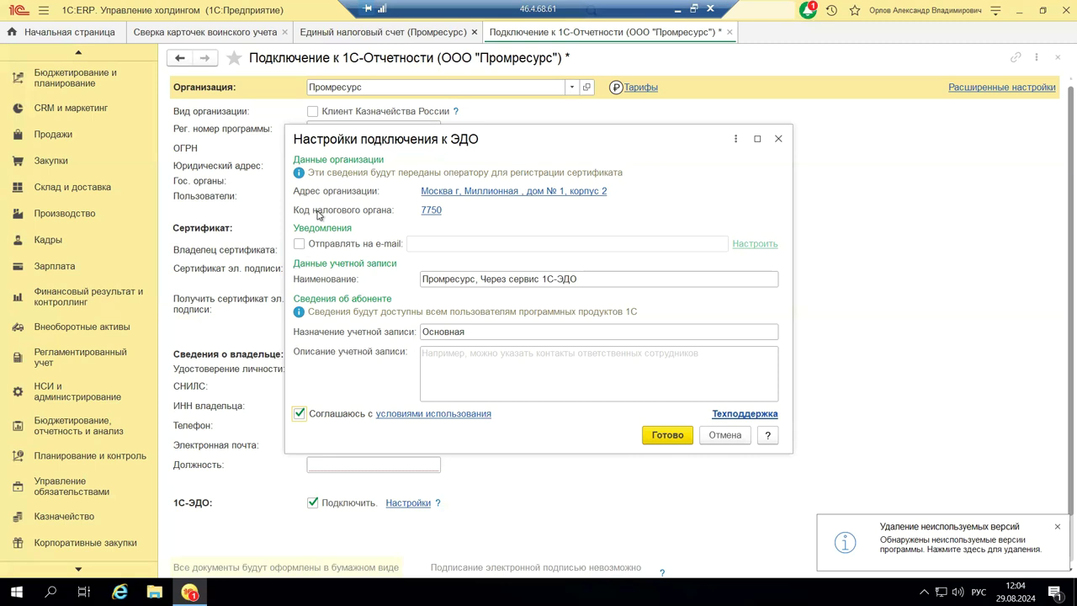
click(684, 438)
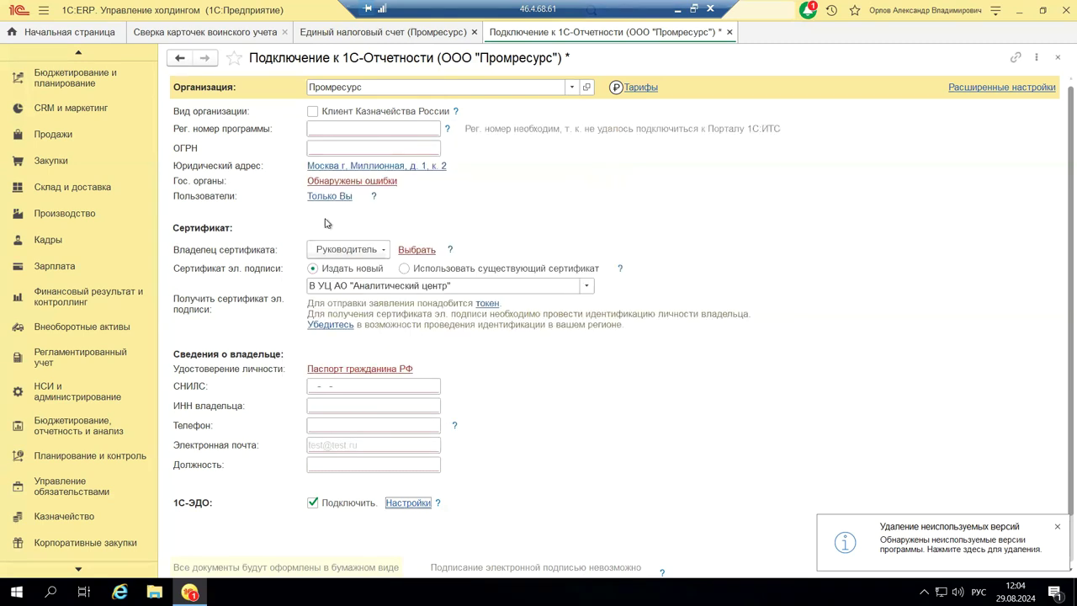
Examine the 1С-Отчетность tariffs web page, comparing the «1 год» and «2 года» licence prices, included services and tariff extensions.
click(635, 89)
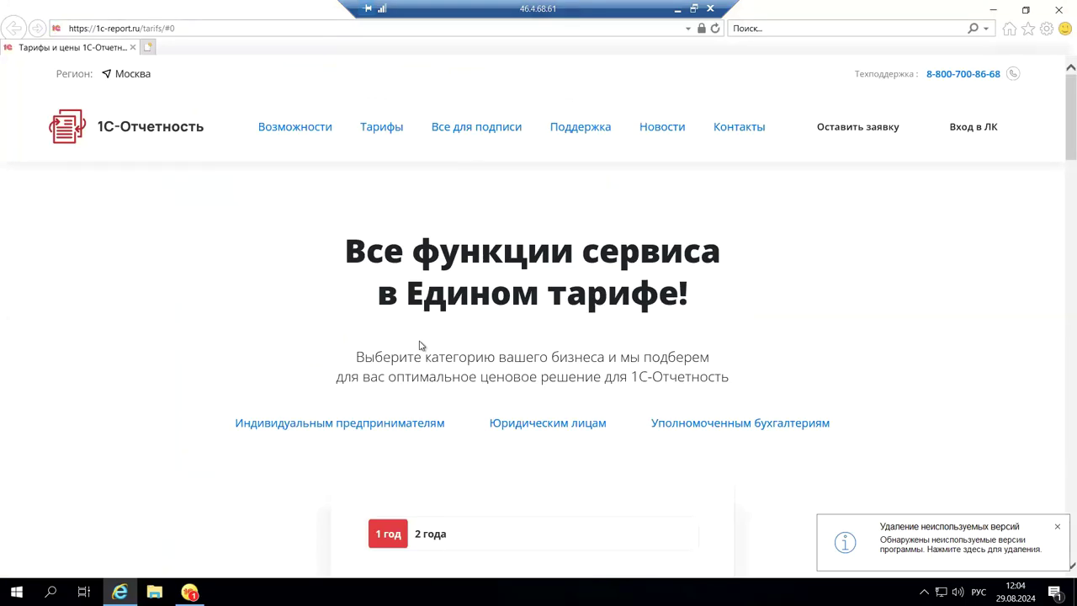
scroll(421, 346, down, 5)
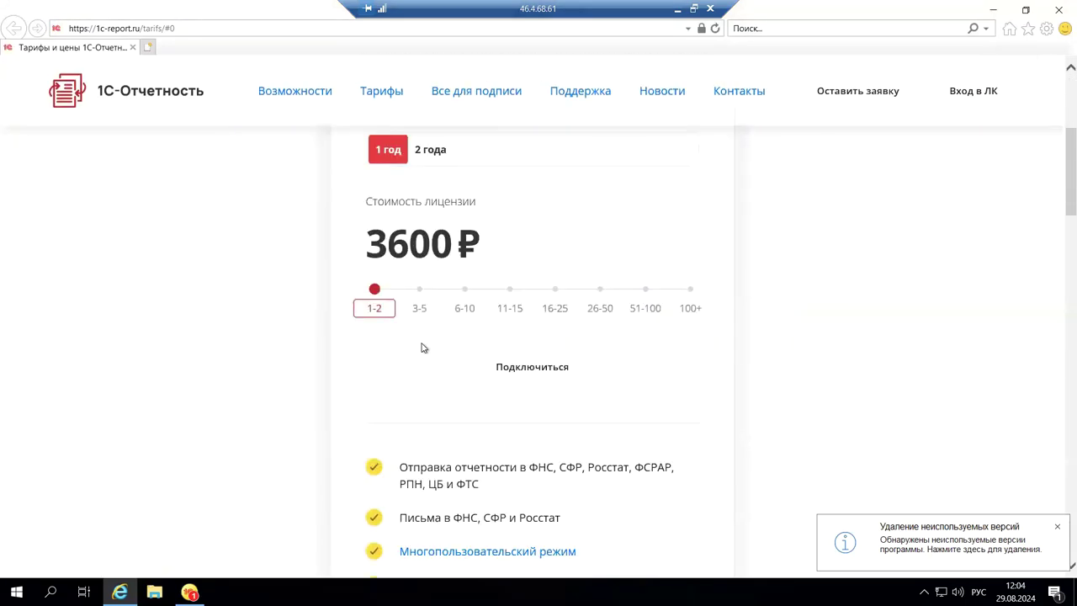
scroll(428, 321, up, 2)
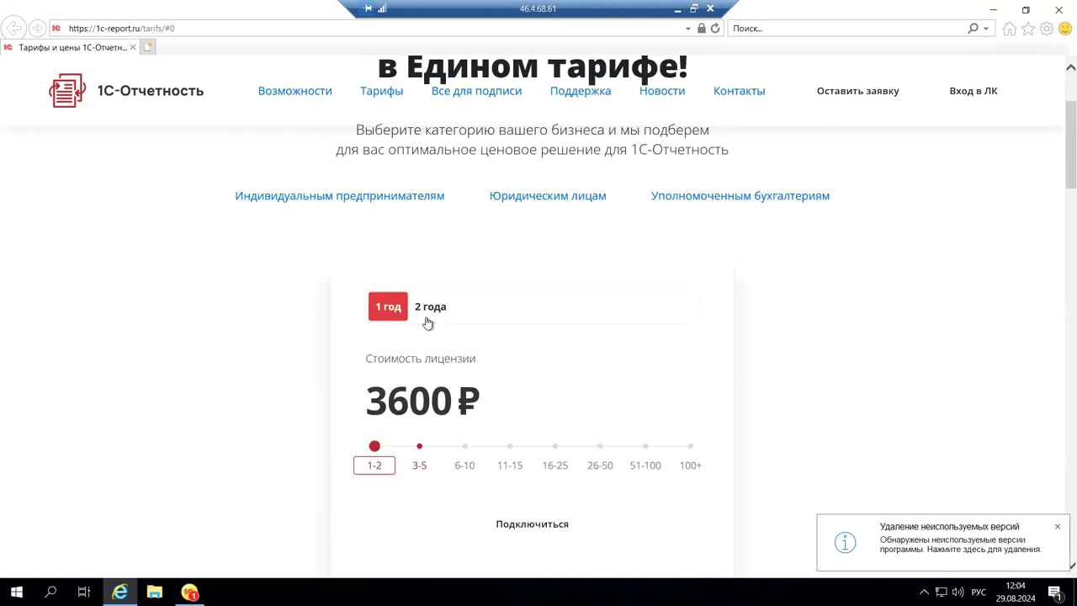
scroll(428, 322, down, 2)
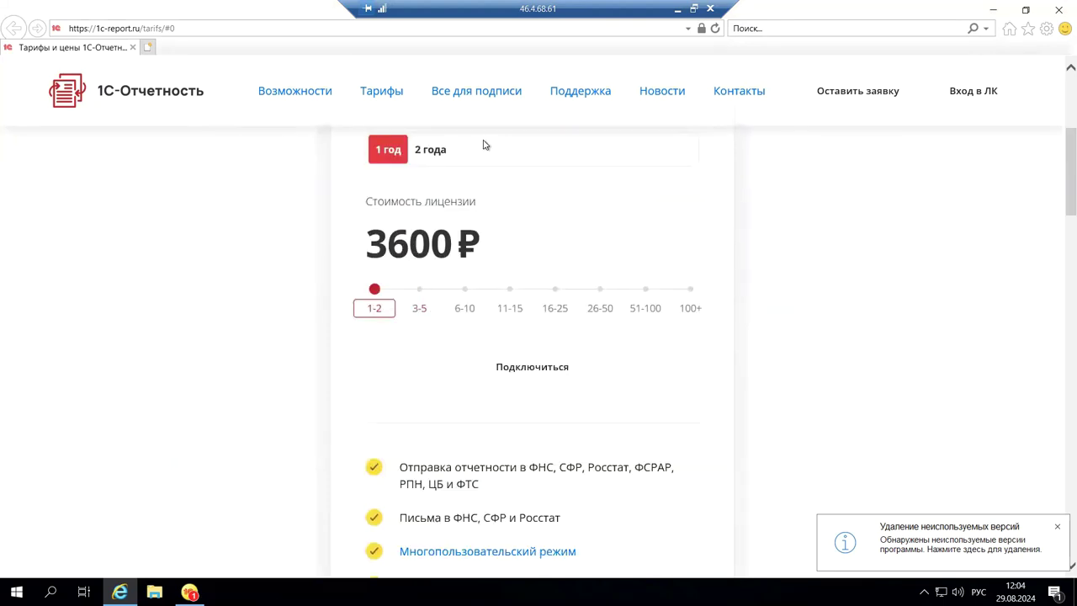
click(429, 156)
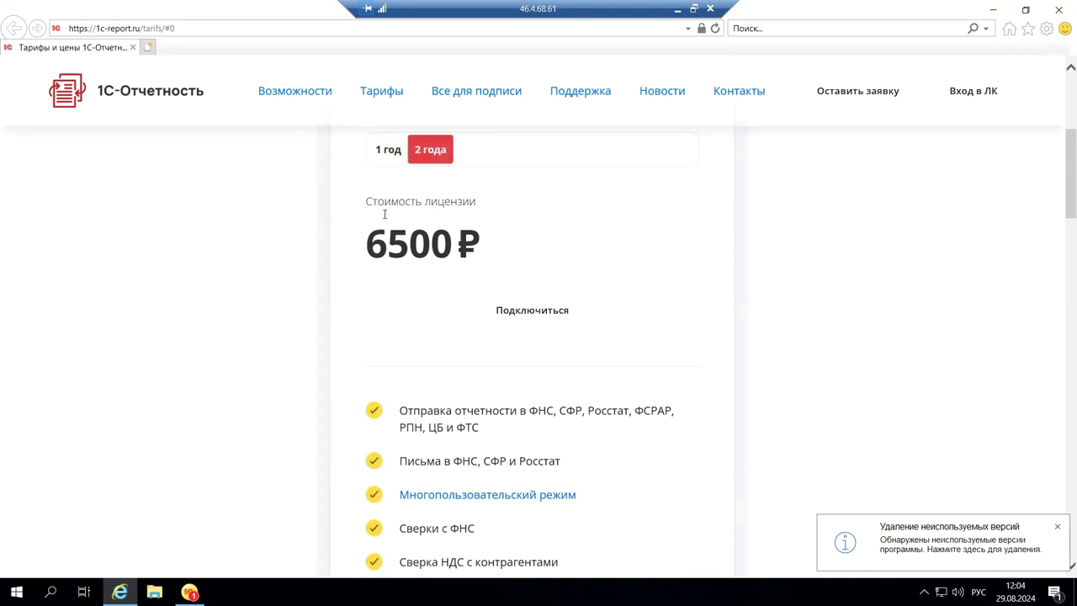
click(389, 151)
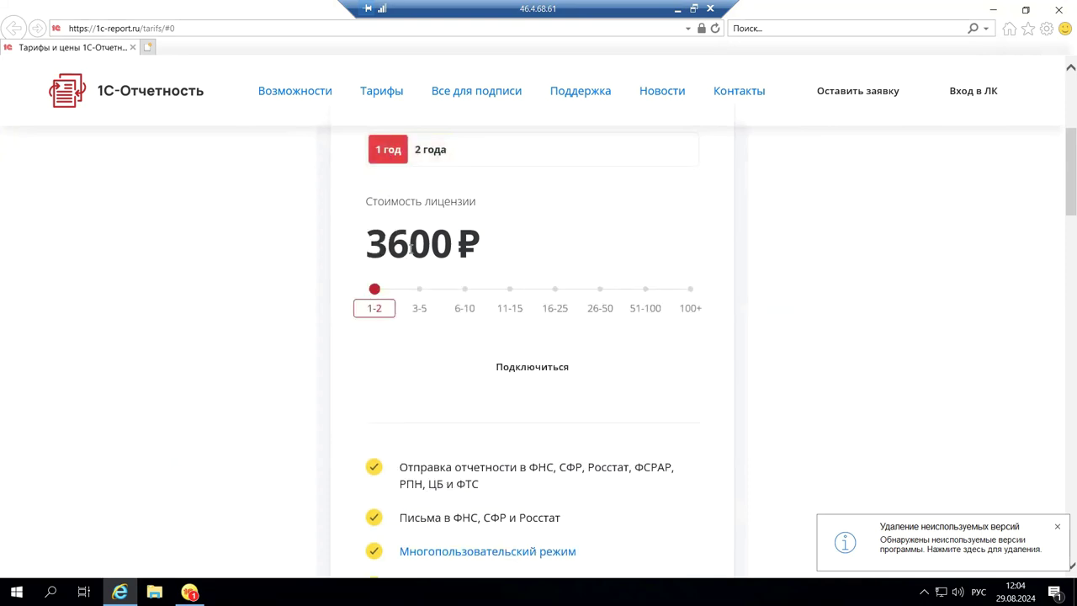
scroll(412, 253, down, 4)
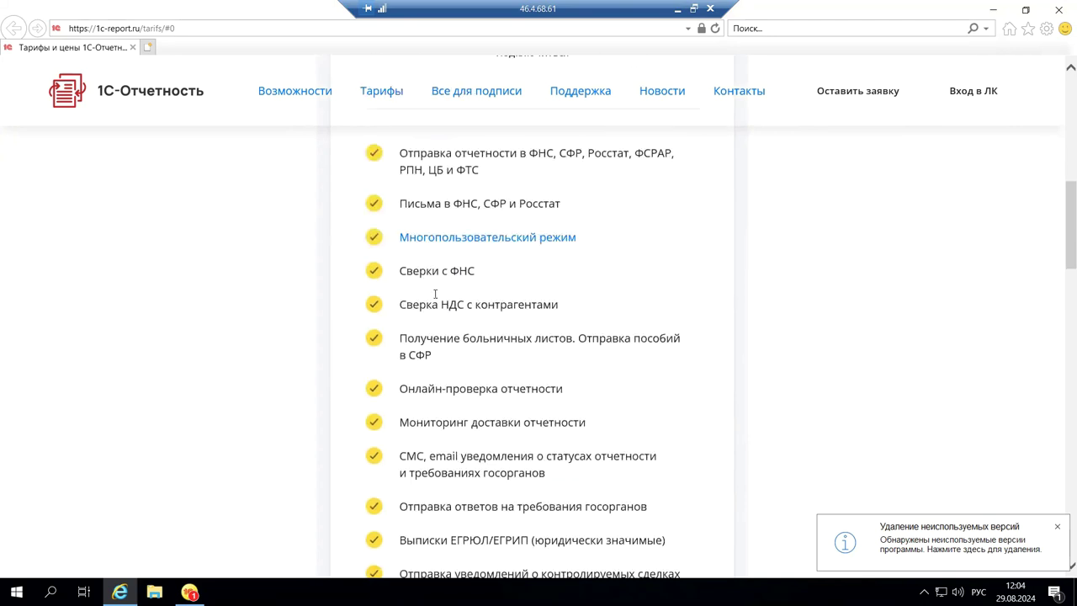
scroll(448, 377, down, 5)
scroll(448, 376, down, 4)
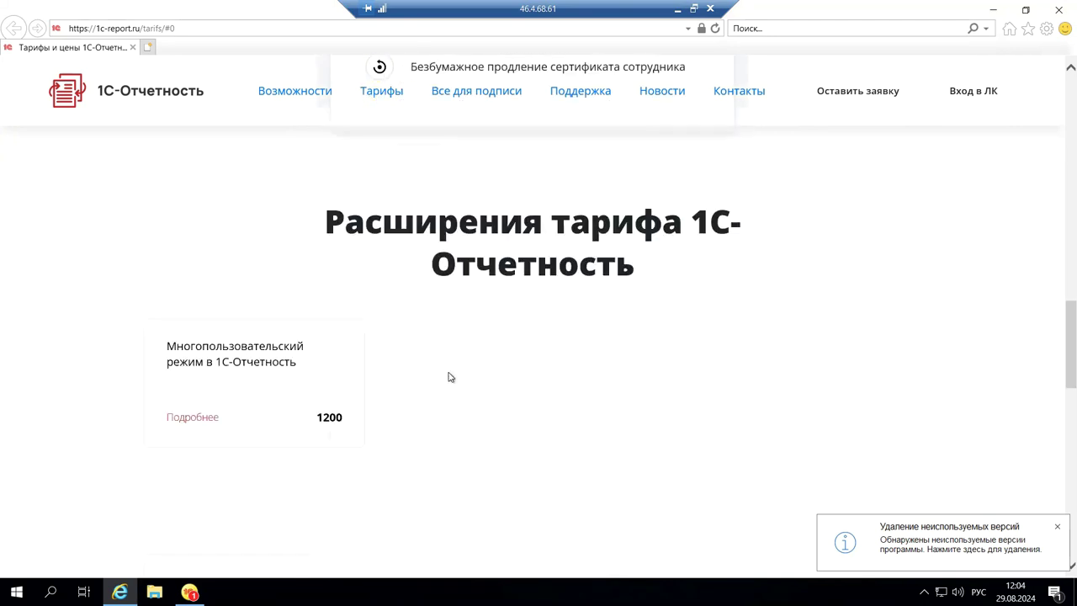
scroll(461, 357, up, 8)
scroll(466, 350, up, 6)
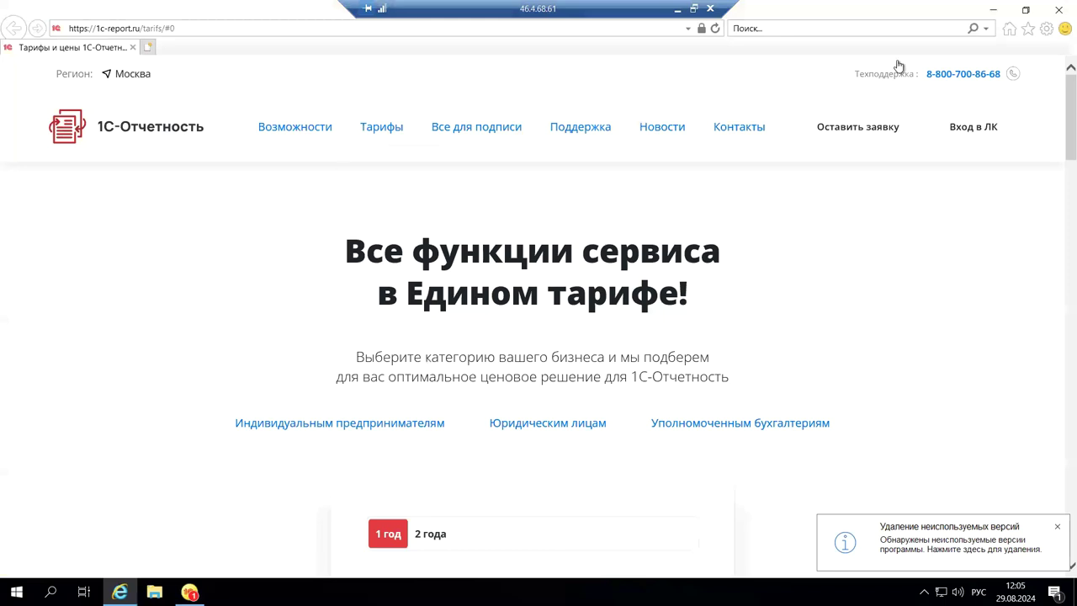
Switch back to 1C:ERP, view «Расширенные настройки» of the 1С-Отчетность connection, and close them without saving.
key(alt+Tab)
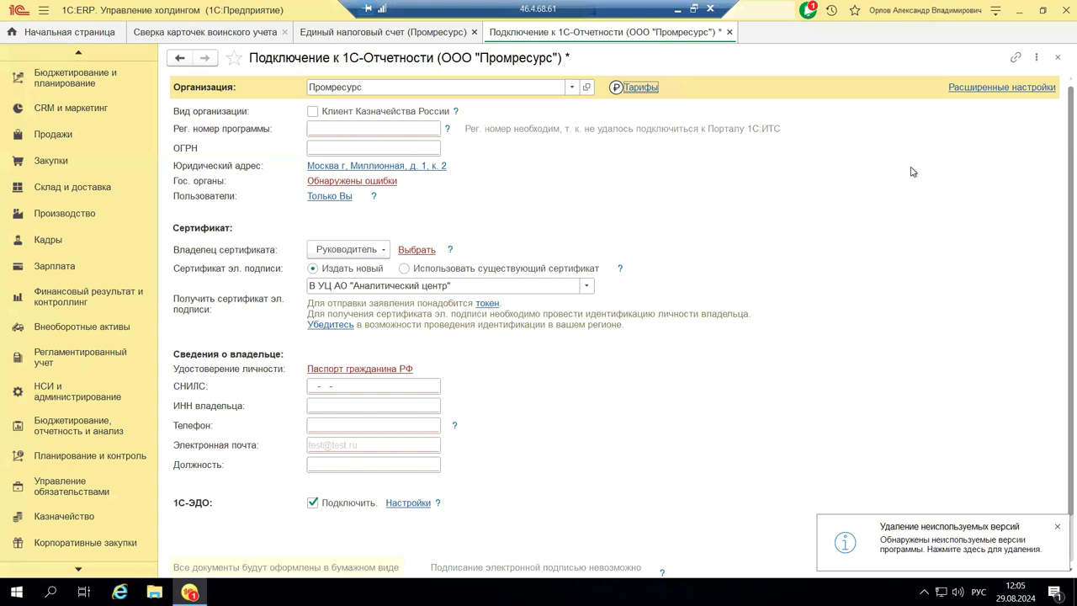
click(970, 89)
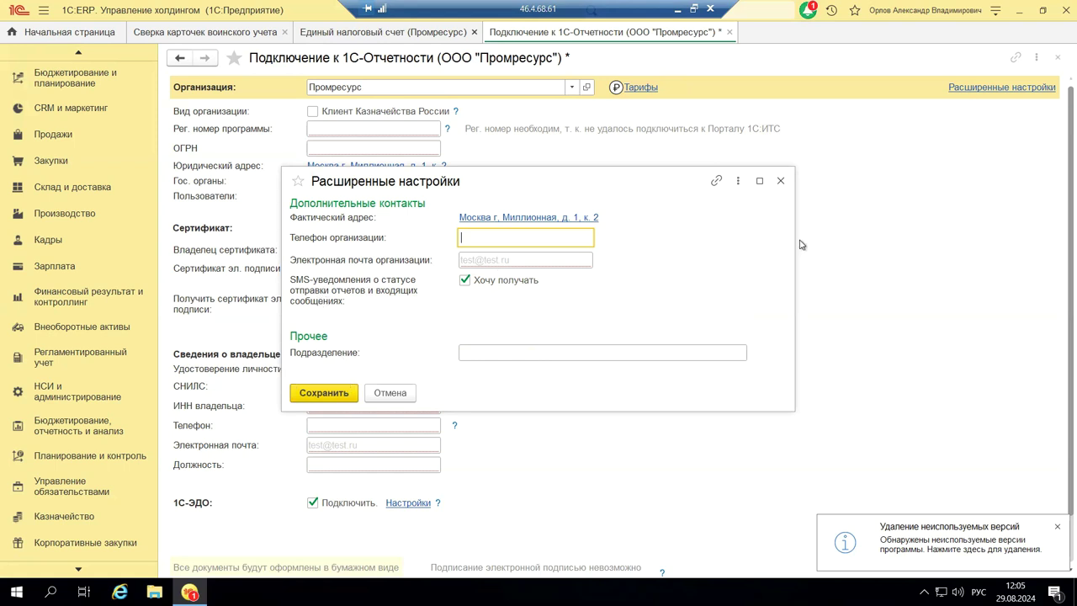
click(777, 184)
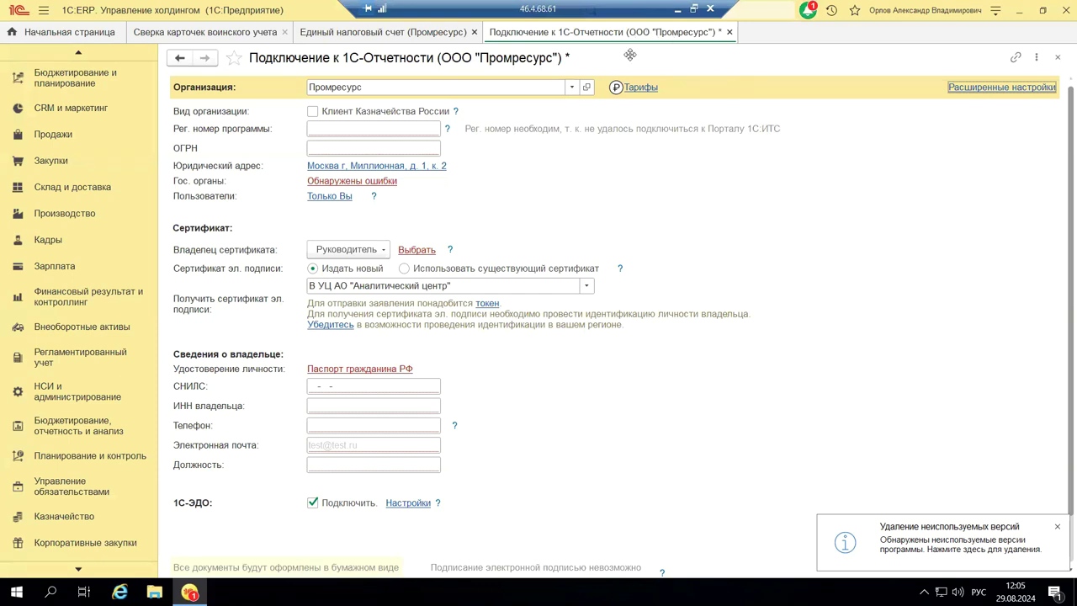
Minimize the remote 1C session and show the title slide of the «1C-ERP.УХ-2024-Воинский учет» presentation in PowerPoint.
click(677, 9)
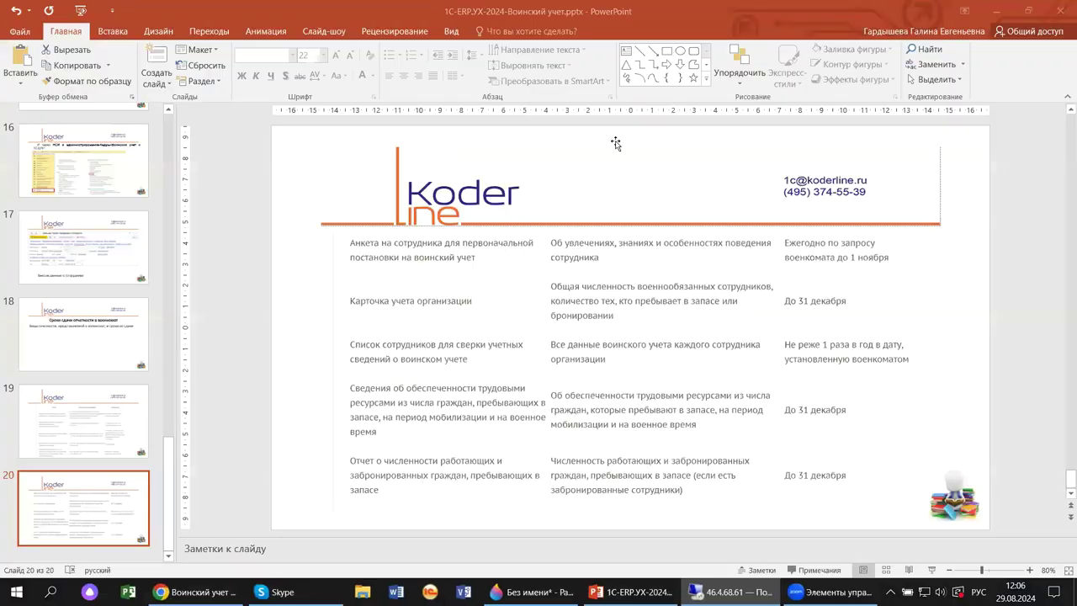
scroll(37, 402, up, 13)
scroll(37, 401, up, 3)
click(56, 171)
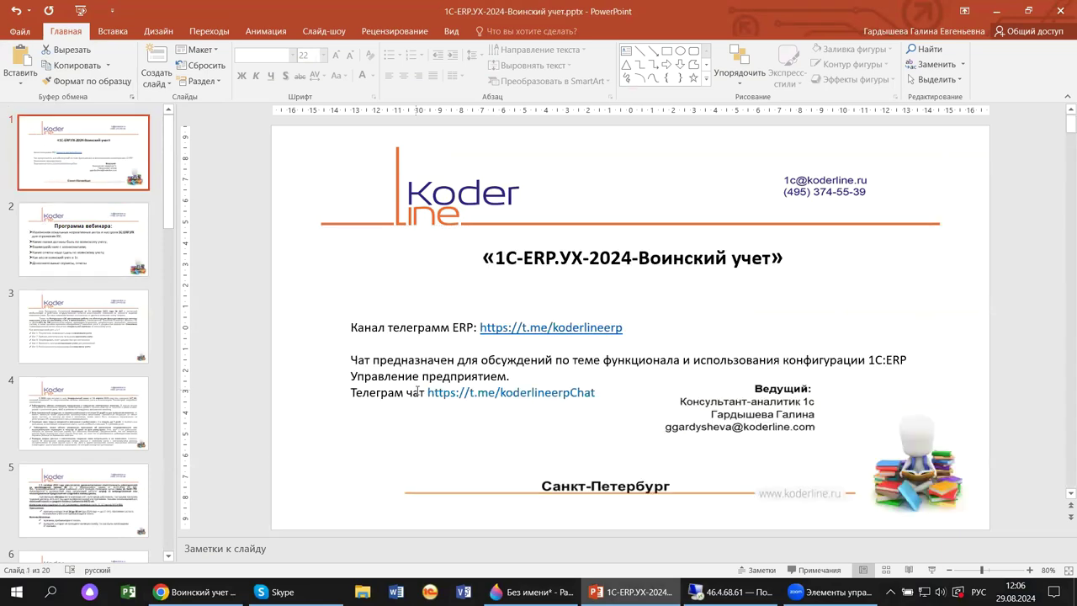